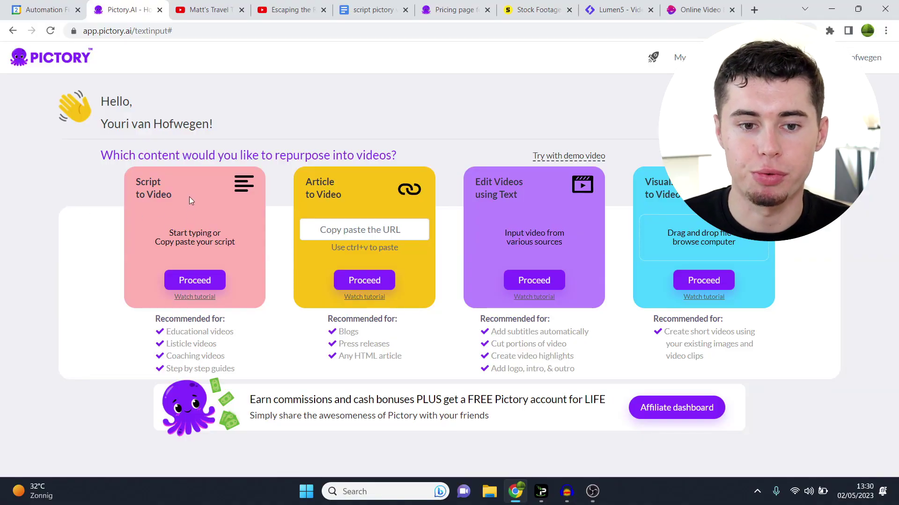
- Start a Script to Video project and paste in the 871-character Amsterdam facts script from Google Docs
{"action": "left_click", "coordinate": [189, 281]}
{"action": "left_click", "coordinate": [352, 13]}
{"action": "right_click", "coordinate": [281, 169]}
{"action": "left_click", "coordinate": [296, 202]}
{"action": "left_click", "coordinate": [142, 4]}
{"action": "right_click", "coordinate": [233, 188]}
{"action": "left_click", "coordinate": [285, 223]}
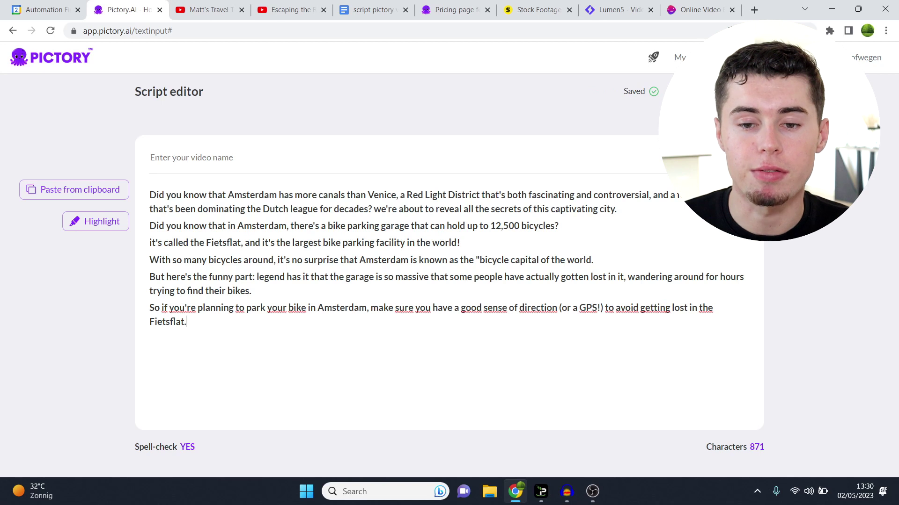
- Break the opening text into separate paragraphs after Venice, controversial, city., bicycles?, world! and world
{"action": "left_click", "coordinate": [401, 195]}
{"action": "key", "text": "BackSpace"}
{"action": "key", "text": "BackSpace"}
{"action": "key", "text": "Return"}
{"action": "key", "text": "Return"}
{"action": "left_click", "coordinate": [403, 229]}
{"action": "key", "text": "BackSpace"}
{"action": "key", "text": "BackSpace"}
{"action": "key", "text": "Return"}
{"action": "key", "text": "Return"}
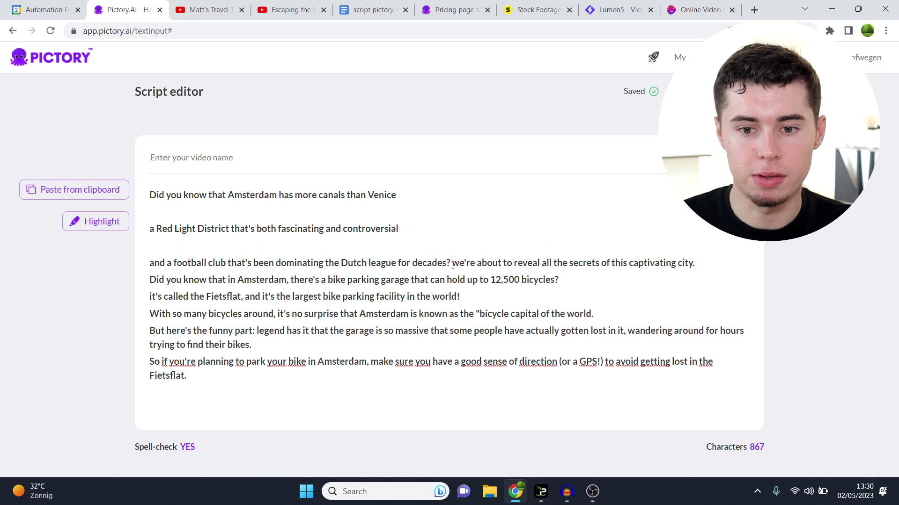
{"action": "key", "text": "BackSpace"}
{"action": "key", "text": "Return"}
{"action": "key", "text": "Return"}
{"action": "left_click", "coordinate": [411, 296]}
{"action": "key", "text": "Return"}
{"action": "left_click", "coordinate": [569, 331]}
{"action": "key", "text": "Return"}
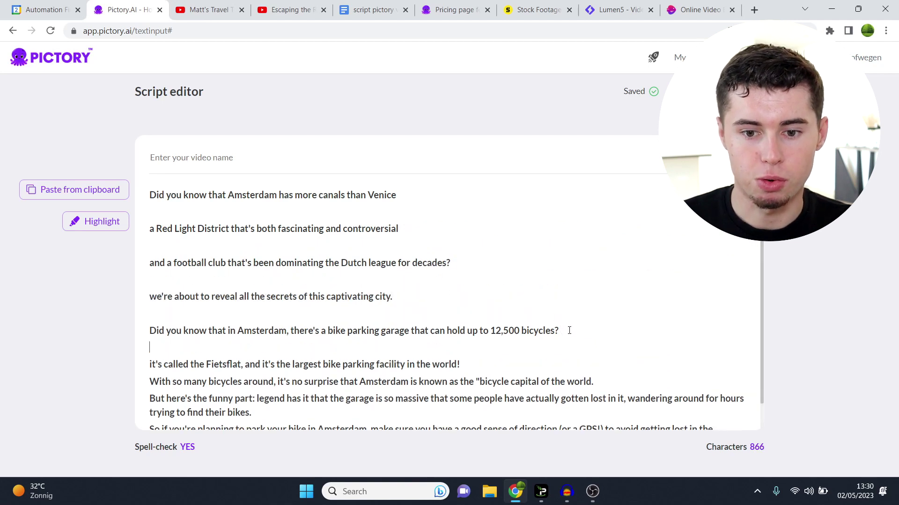
{"action": "key", "text": "Return"}
{"action": "scroll", "coordinate": [599, 335], "scroll_direction": "down", "scroll_amount": 1}
{"action": "left_click", "coordinate": [616, 353]}
{"action": "key", "text": "Return"}
- Split the later text into new paragraphs after around, funny part, lost in it, bikes. and Amsterdam
{"action": "scroll", "coordinate": [367, 355], "scroll_direction": "down", "scroll_amount": 1}
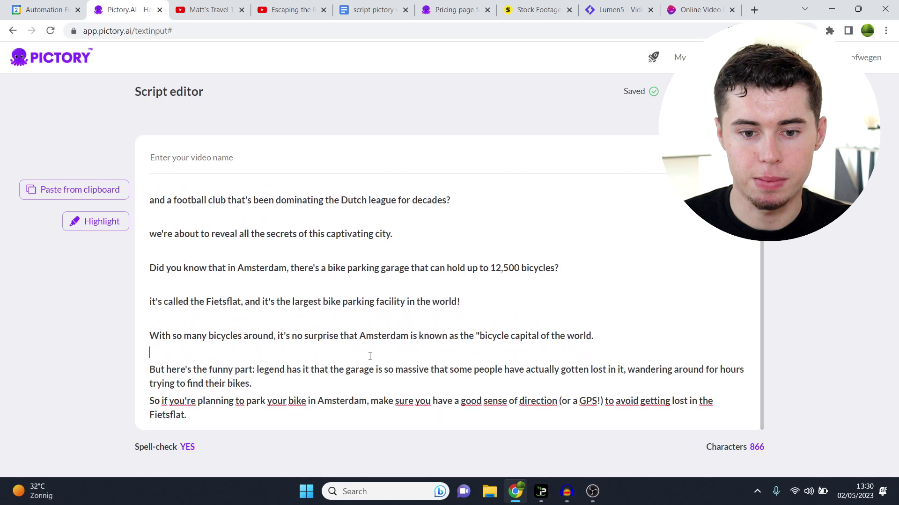
{"action": "left_click", "coordinate": [280, 335]}
{"action": "key", "text": "BackSpace"}
{"action": "key", "text": "BackSpace"}
{"action": "key", "text": "Return"}
{"action": "key", "text": "Return"}
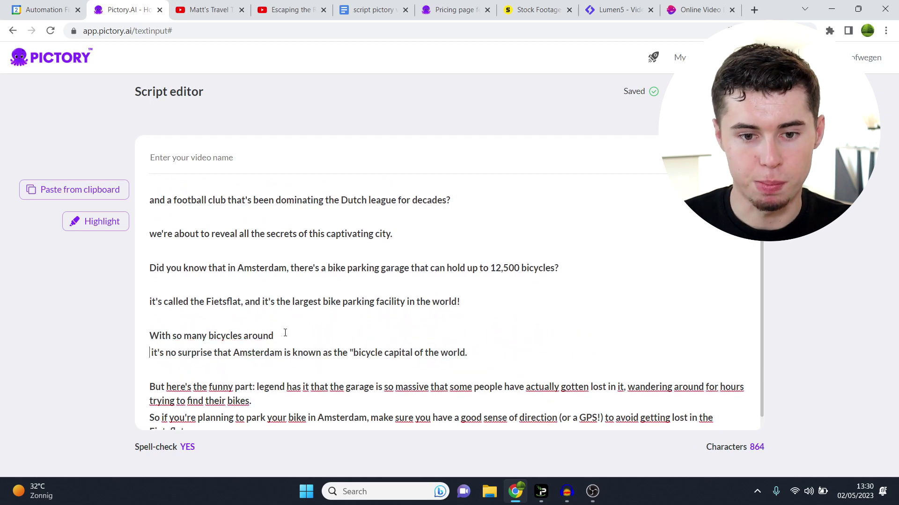
{"action": "left_click", "coordinate": [256, 370]}
{"action": "key", "text": "BackSpace"}
{"action": "key", "text": "BackSpace"}
{"action": "key", "text": "Return"}
{"action": "key", "text": "Return"}
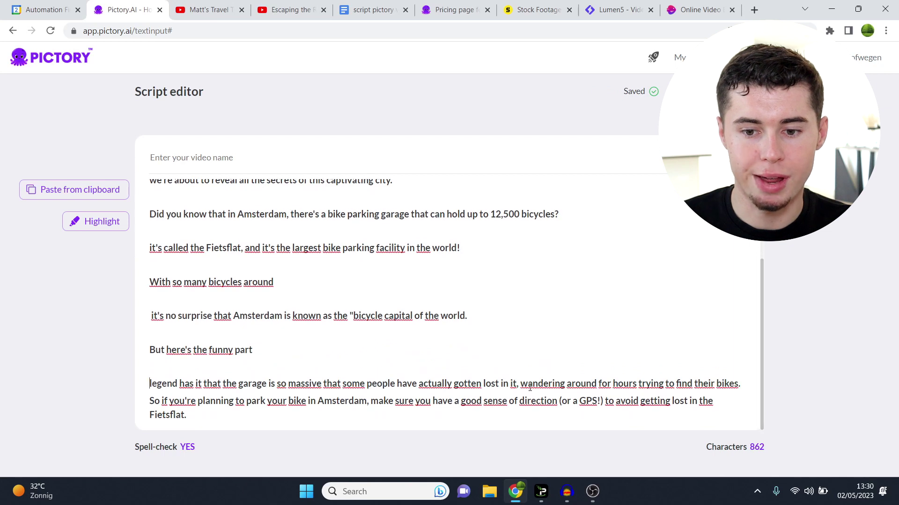
{"action": "left_click", "coordinate": [521, 383]}
{"action": "key", "text": "BackSpace"}
{"action": "key", "text": "BackSpace"}
{"action": "key", "text": "Return"}
{"action": "key", "text": "Return"}
{"action": "left_click", "coordinate": [373, 387]}
{"action": "key", "text": "Return"}
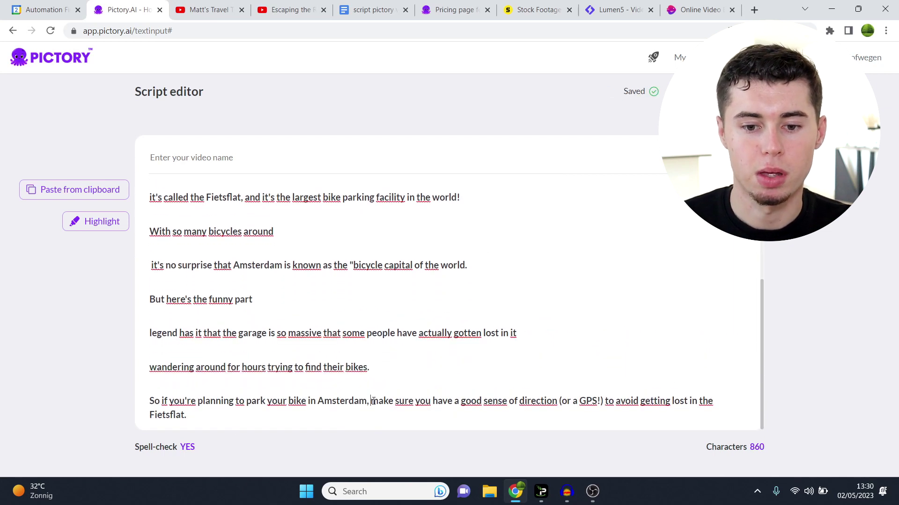
{"action": "left_click", "coordinate": [371, 400]}
{"action": "key", "text": "BackSpace"}
{"action": "key", "text": "BackSpace"}
{"action": "key", "text": "Return"}
{"action": "key", "text": "Return"}
- Delete the '(or a GPS!)' aside, bringing the script to 846 characters
{"action": "left_click_drag", "start_coordinate": [384, 415], "coordinate": [337, 415]}
{"action": "key", "text": "BackSpace"}
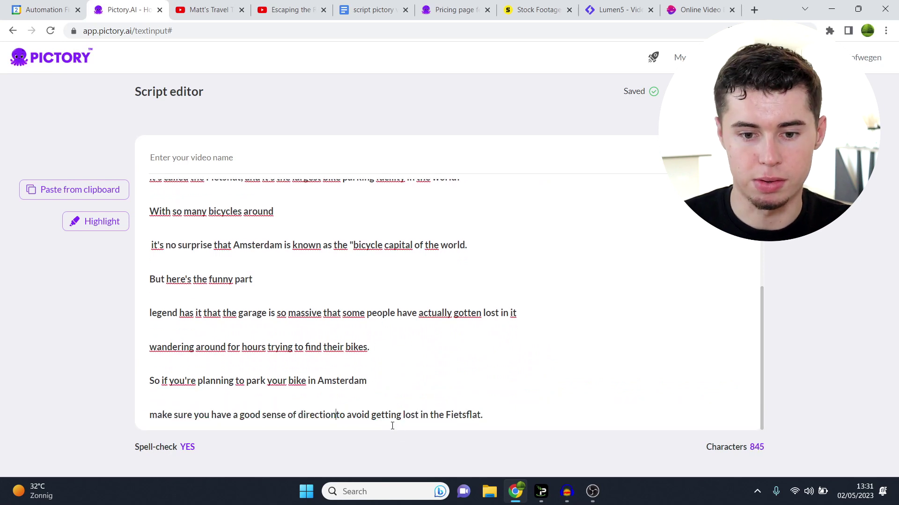
{"action": "scroll", "coordinate": [403, 424], "scroll_direction": "up", "scroll_amount": 4}
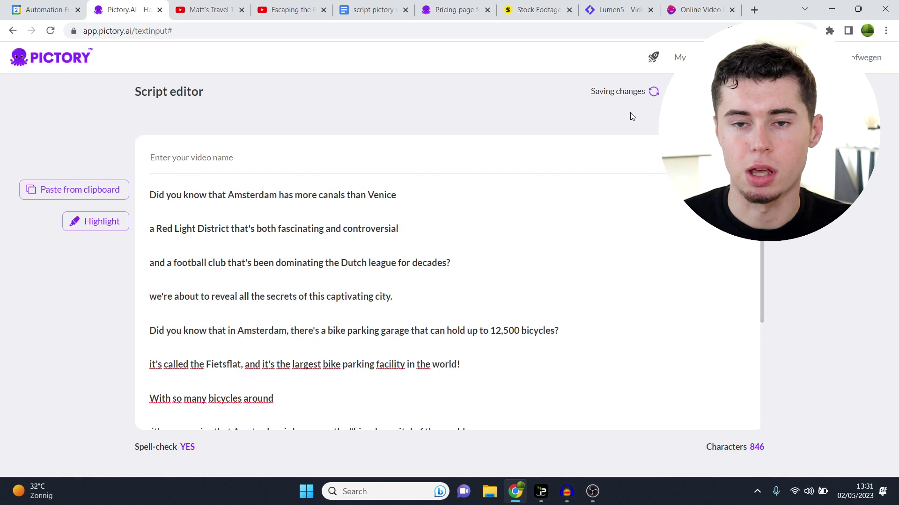
- Generate the 'Did you know' storyboard with the Subtitle Yellow template, one scene per script line
{"action": "left_click", "coordinate": [702, 92]}
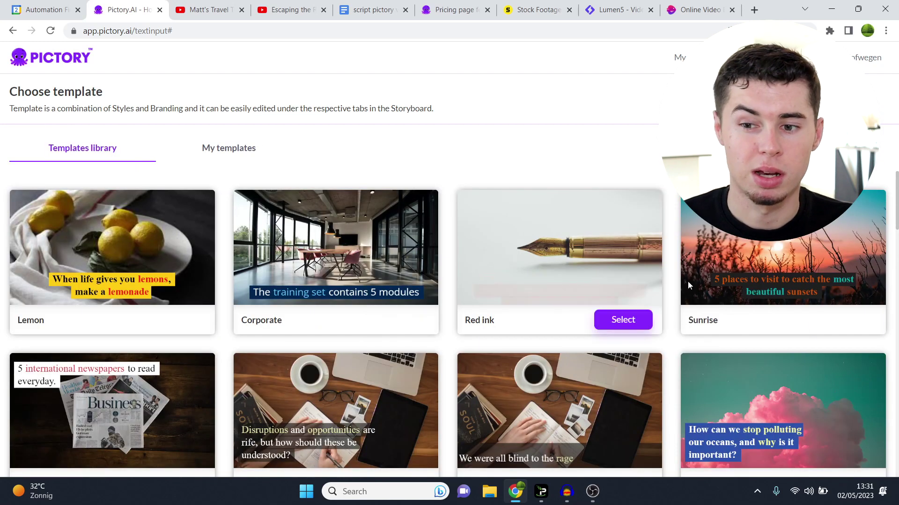
{"action": "scroll", "coordinate": [744, 262], "scroll_direction": "down", "scroll_amount": 12}
{"action": "scroll", "coordinate": [187, 307], "scroll_direction": "down", "scroll_amount": 12}
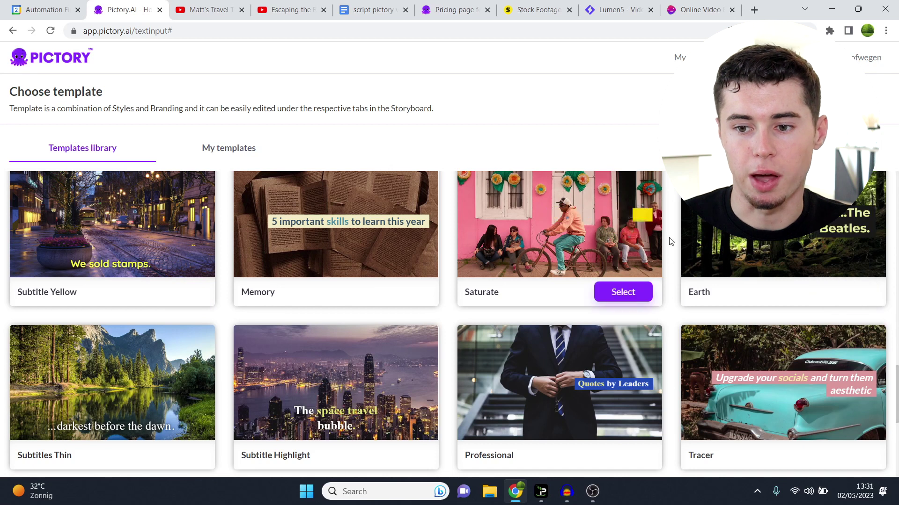
{"action": "left_click", "coordinate": [176, 292]}
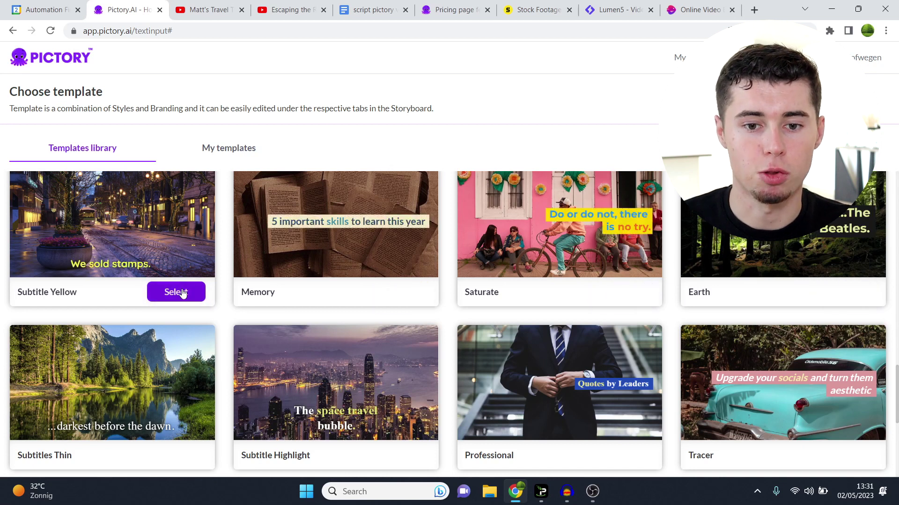
{"action": "left_click", "coordinate": [180, 291]}
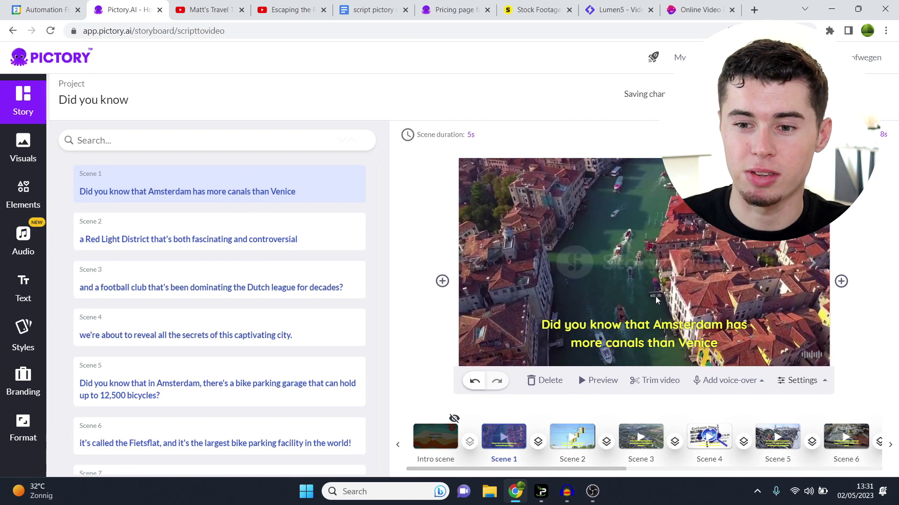
- Review the visuals of Scenes 2, 3, 4 and 6, then return to Scene 1
{"action": "left_click", "coordinate": [573, 433]}
{"action": "left_click", "coordinate": [640, 436]}
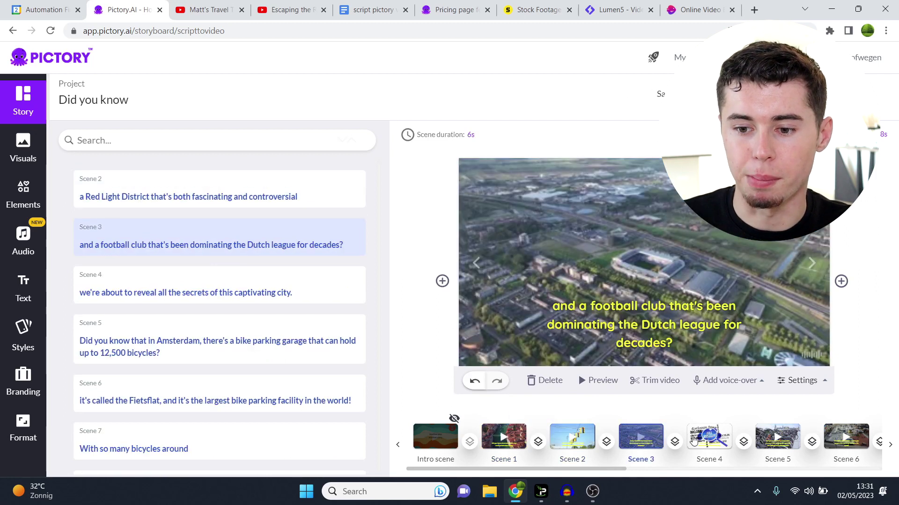
{"action": "left_click", "coordinate": [709, 436]}
{"action": "left_click", "coordinate": [843, 432]}
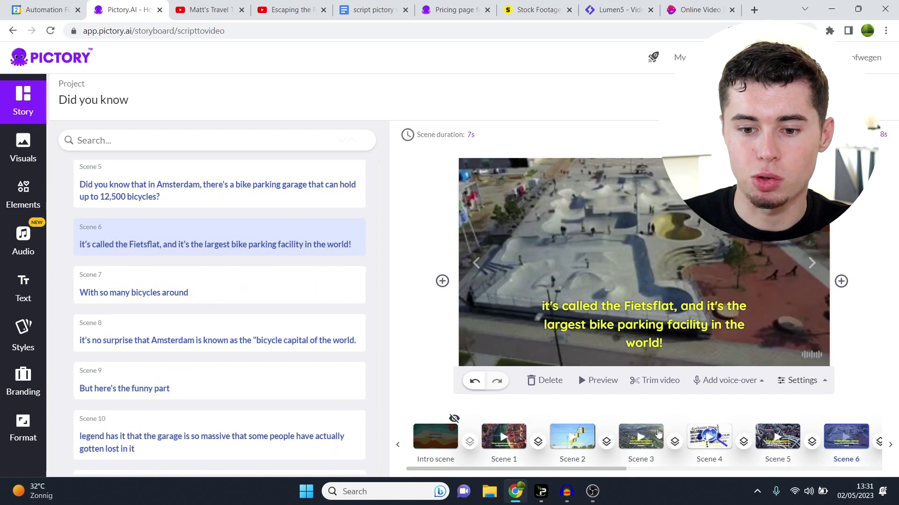
{"action": "left_click", "coordinate": [500, 441]}
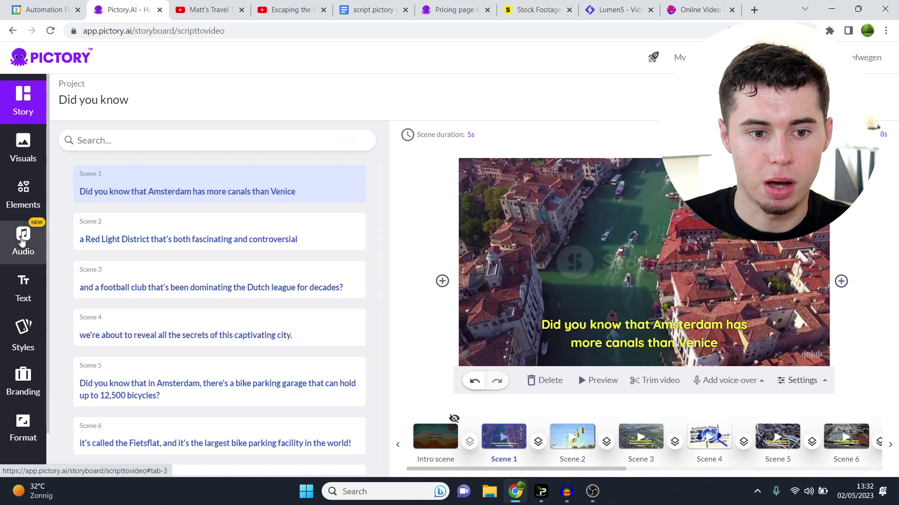
- Bring up the AI voice-over list and scroll toward the English (South African) voices
{"action": "left_click", "coordinate": [23, 241]}
{"action": "left_click", "coordinate": [166, 148]}
{"action": "scroll", "coordinate": [223, 371], "scroll_direction": "down", "scroll_amount": 10}
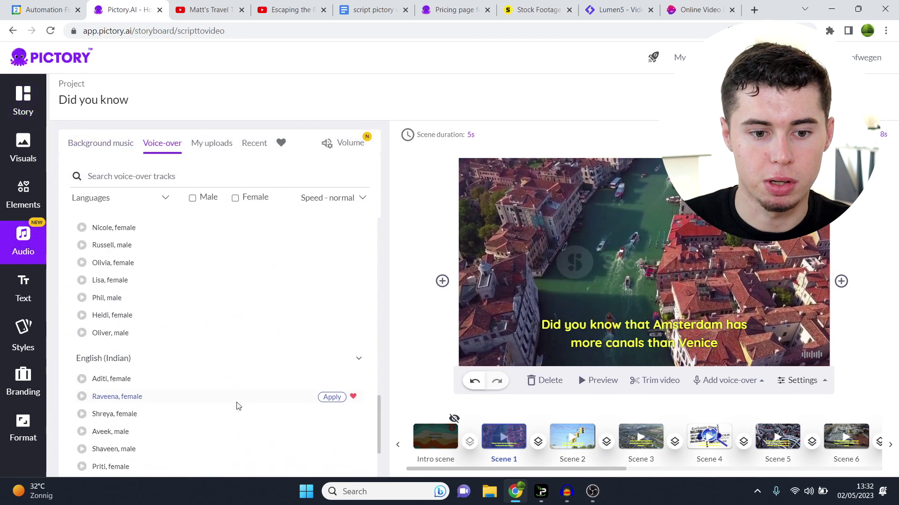
{"action": "mouse_move", "coordinate": [265, 434]}
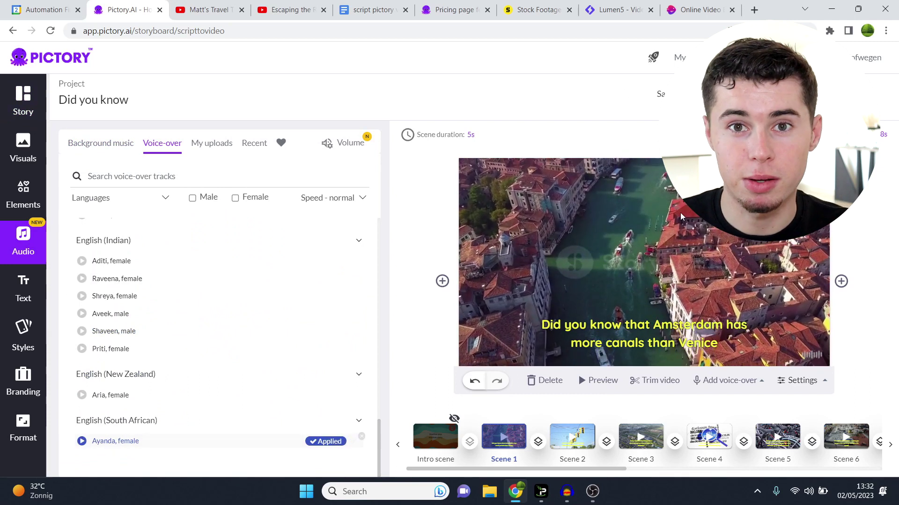
- Glance at the background music tracks, then go back to the scene-by-scene Story list
{"action": "left_click", "coordinate": [100, 145]}
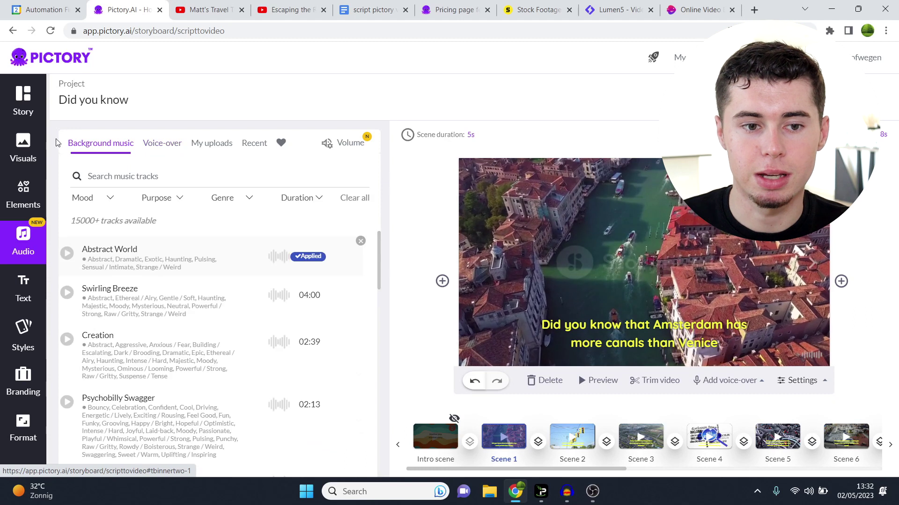
{"action": "left_click", "coordinate": [36, 113]}
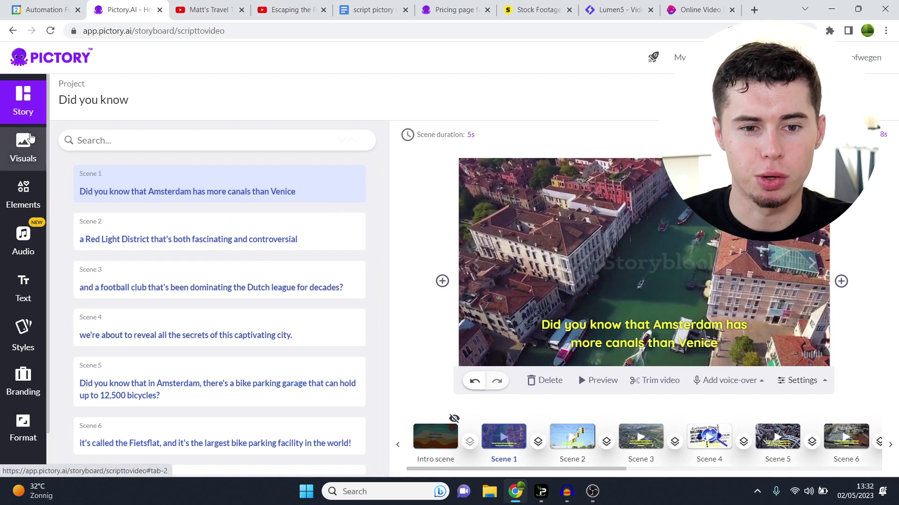
- Search the Visuals library for 'amsterdam', then switch to the Storyblocks stock footage site
{"action": "left_click", "coordinate": [31, 141]}
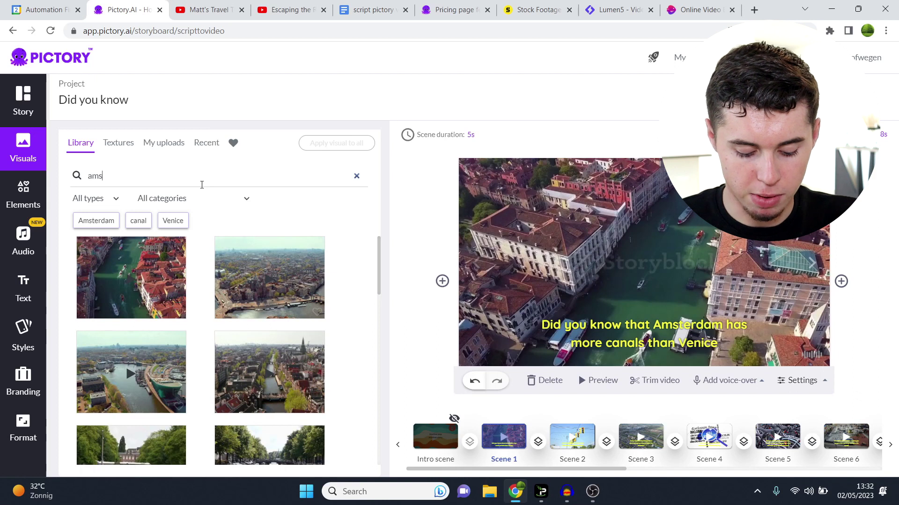
{"action": "type", "text": "am"}
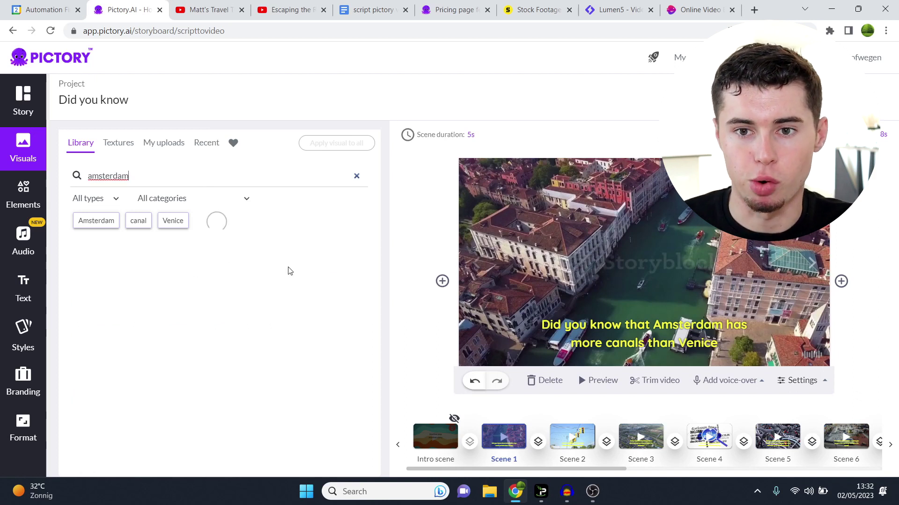
{"action": "left_click", "coordinate": [538, 9]}
{"action": "scroll", "coordinate": [456, 192], "scroll_direction": "down", "scroll_amount": 10}
- Review Storyblocks' $15–$35 monthly pricing plans, then return to the Pictory project
{"action": "scroll", "coordinate": [281, 234], "scroll_direction": "up", "scroll_amount": 3}
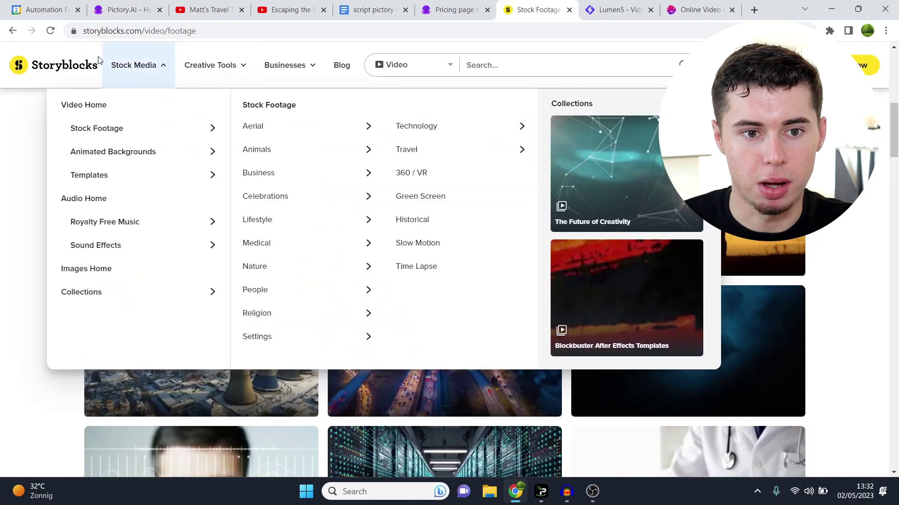
{"action": "left_click", "coordinate": [96, 63]}
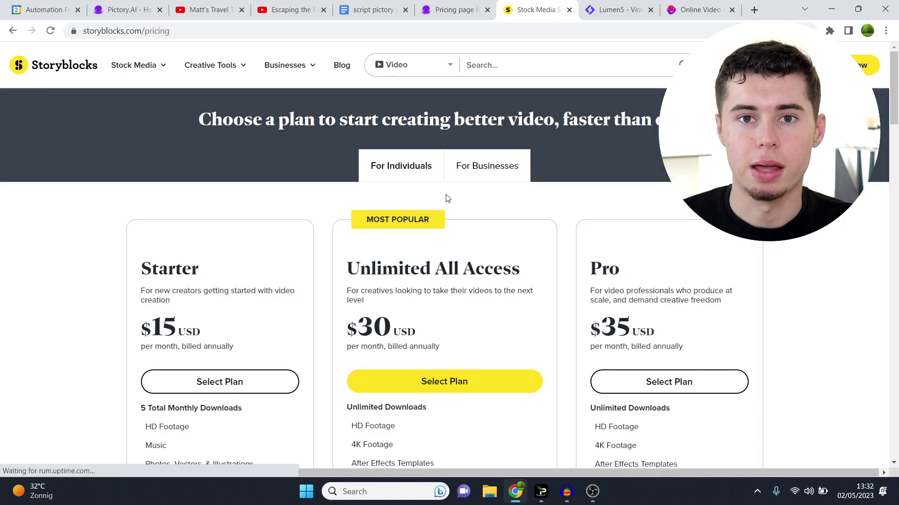
{"action": "scroll", "coordinate": [445, 197], "scroll_direction": "down", "scroll_amount": 3}
{"action": "left_click_drag", "start_coordinate": [352, 156], "coordinate": [391, 150]}
{"action": "left_click", "coordinate": [392, 149]}
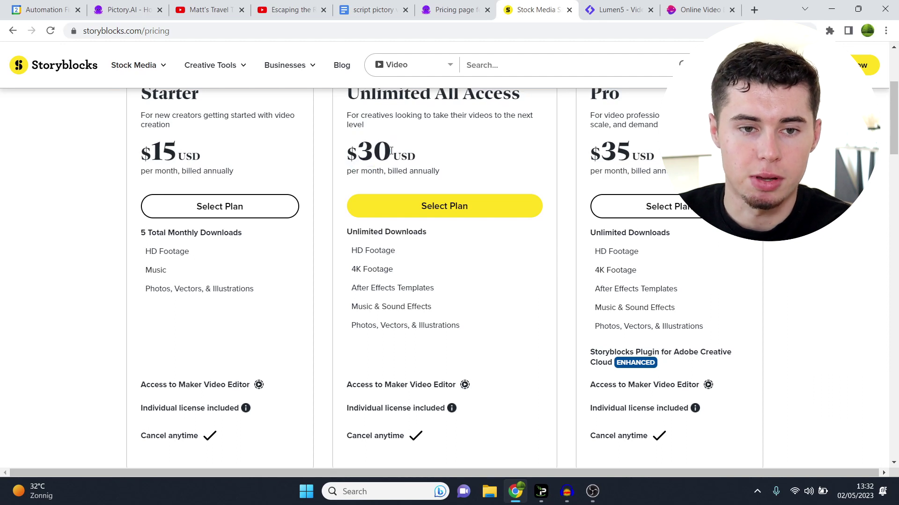
{"action": "left_click", "coordinate": [140, 9]}
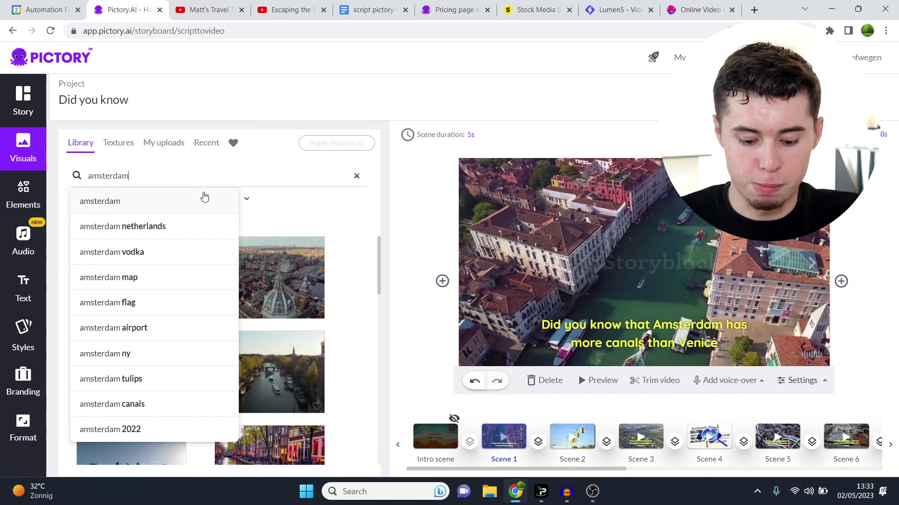
- Replace Scene 1's Venice footage with the first aerial 'amsterdam canals' clip, then select Scene 2
{"action": "left_click", "coordinate": [212, 202]}
{"action": "type", "text": "canals"}
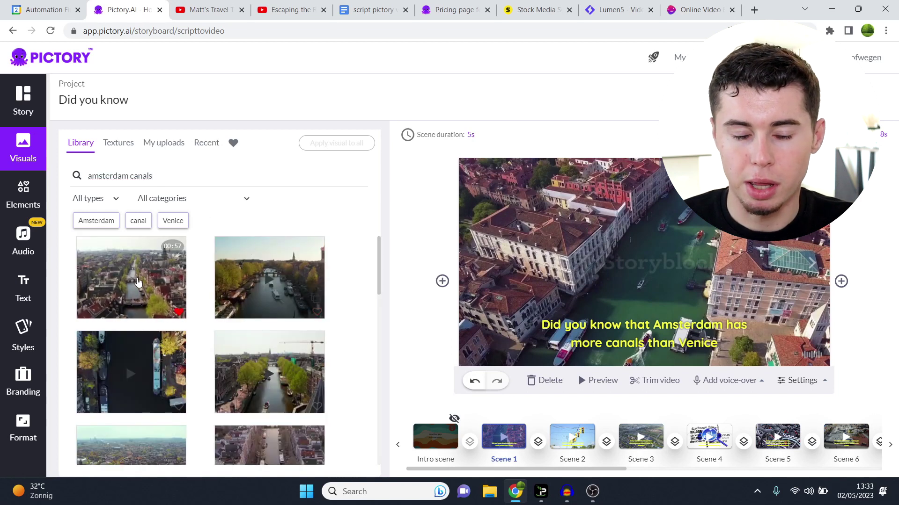
{"action": "left_click", "coordinate": [146, 287]}
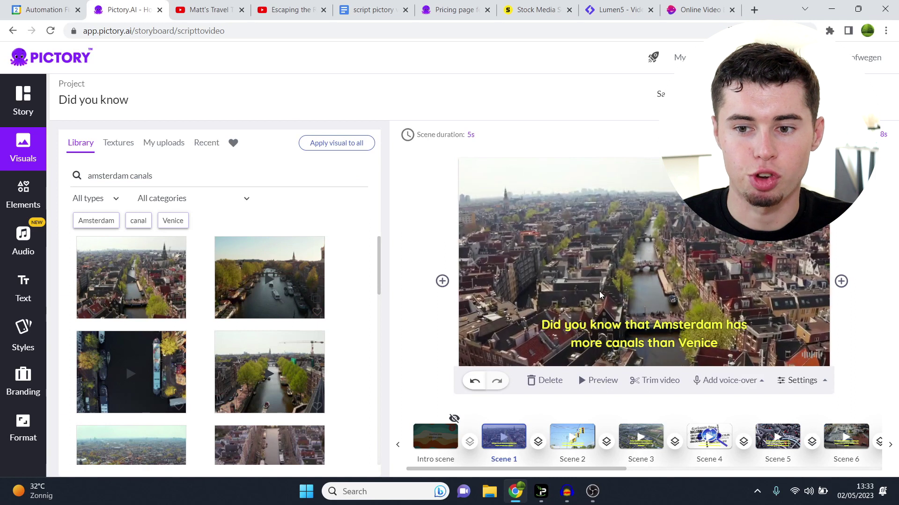
{"action": "left_click", "coordinate": [41, 110]}
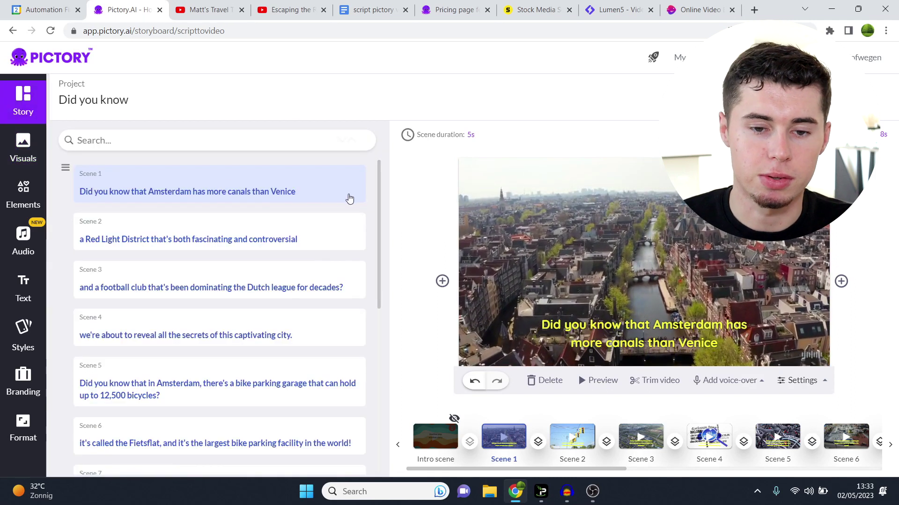
{"action": "left_click", "coordinate": [282, 232]}
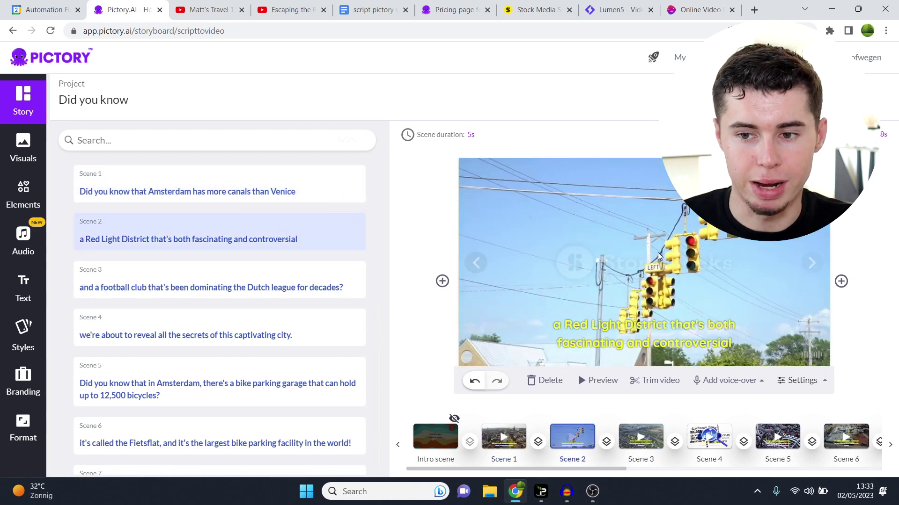
- Swap Scene 2's traffic-light footage for a Red Light District night street clip from 'party amsterdam'
{"action": "left_click", "coordinate": [23, 147]}
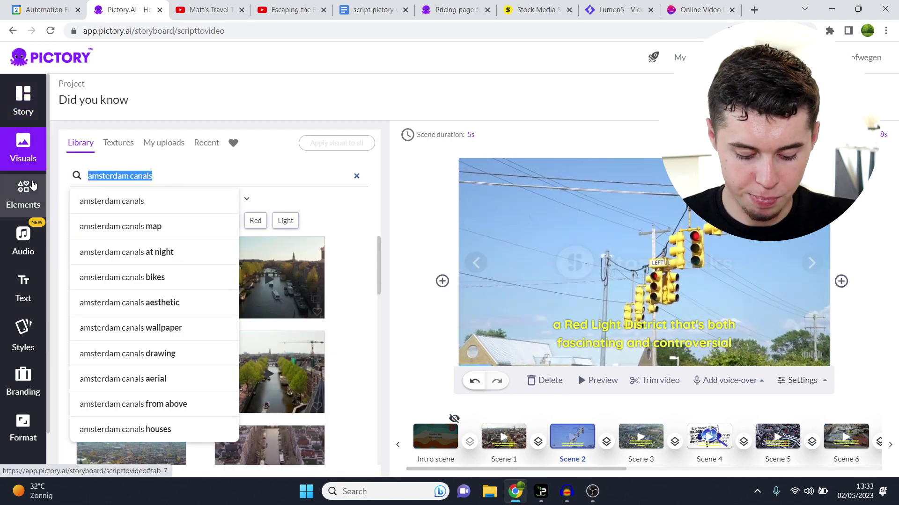
{"action": "type", "text": "party amsterdam"}
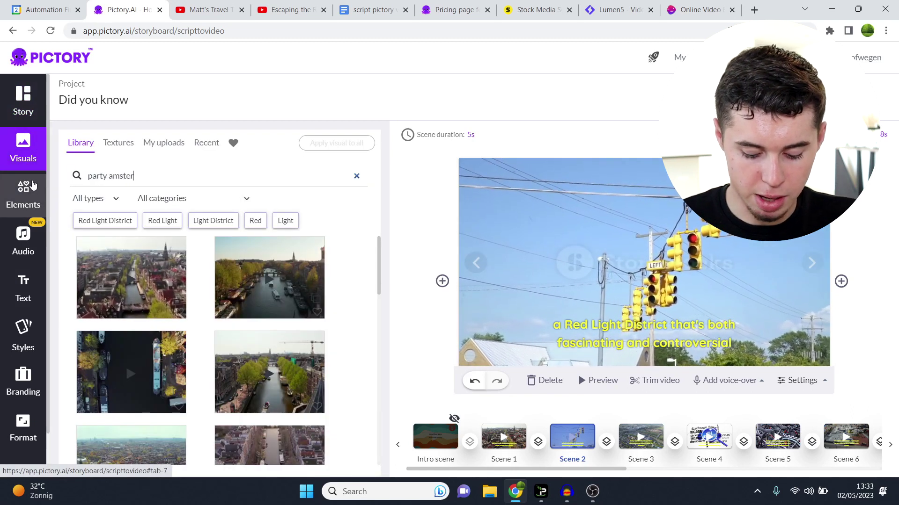
{"action": "key", "text": "Return"}
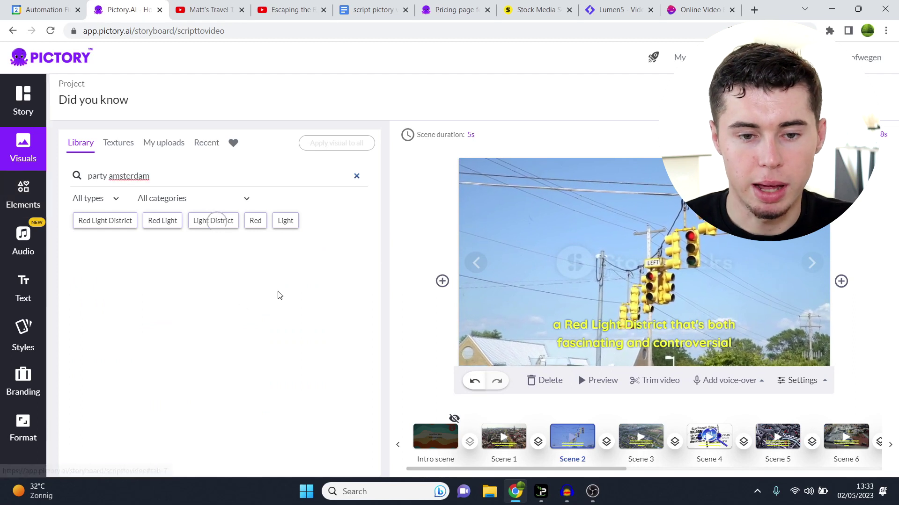
{"action": "scroll", "coordinate": [193, 312], "scroll_direction": "down", "scroll_amount": 5}
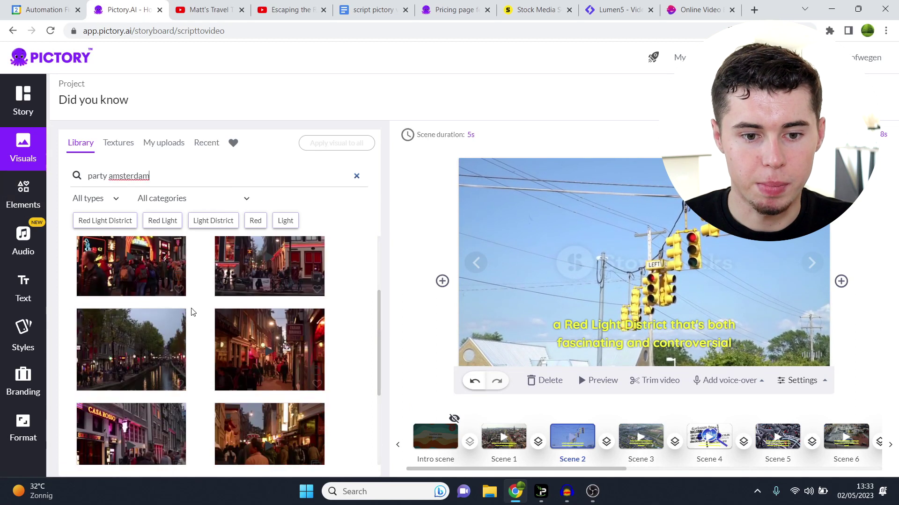
{"action": "left_click", "coordinate": [269, 341]}
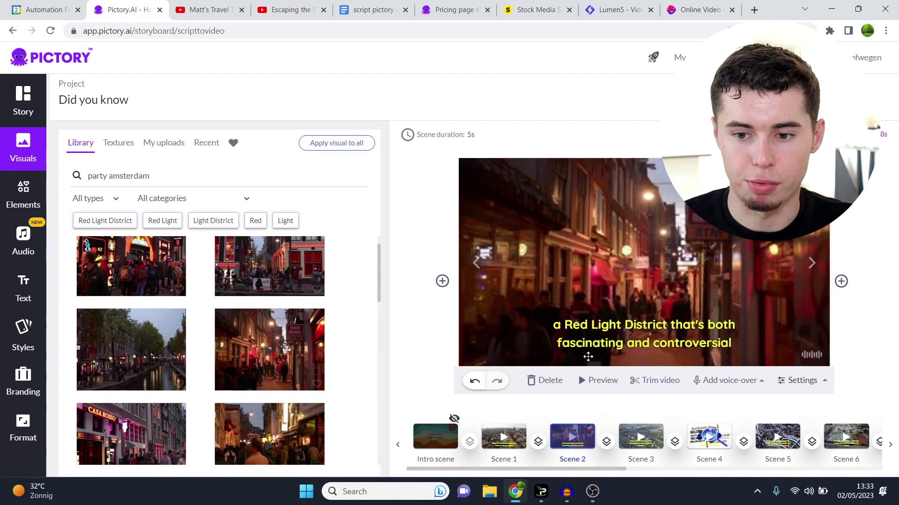
- Shrink the Scene 3 football club caption from font size 32 to 26
{"action": "left_click", "coordinate": [23, 100]}
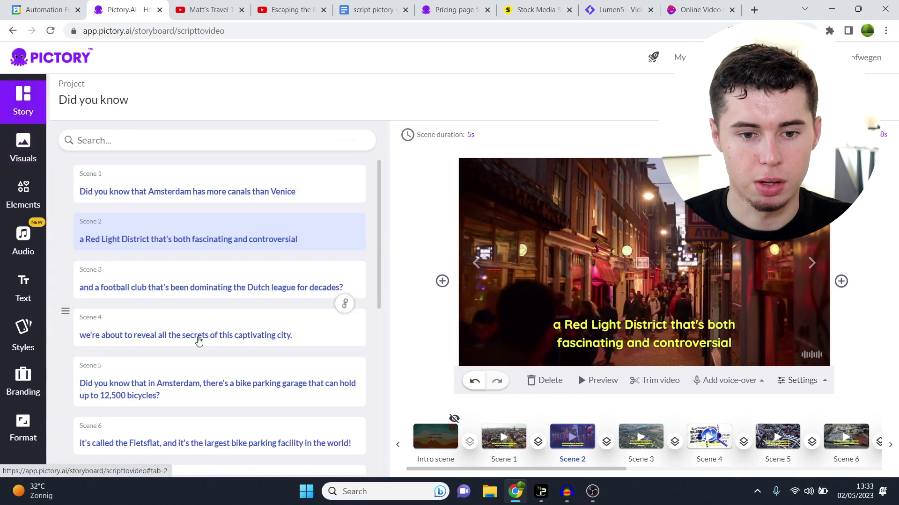
{"action": "left_click", "coordinate": [212, 302]}
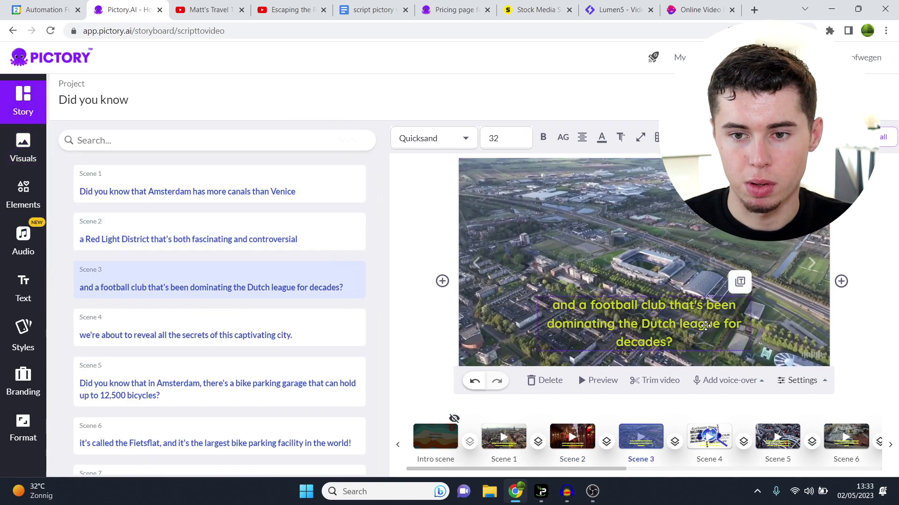
{"action": "left_click", "coordinate": [512, 139]}
{"action": "left_click", "coordinate": [494, 256]}
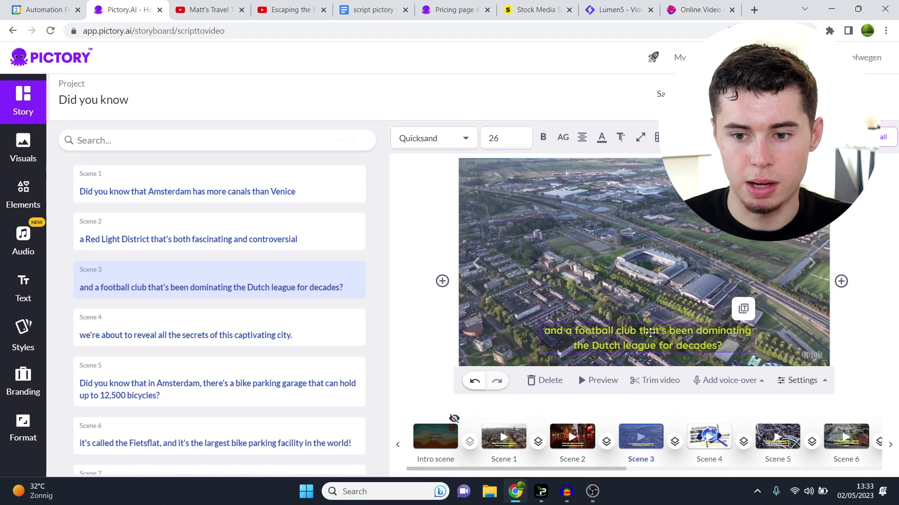
- Replace Scene 3's visual with the uploaded Ajax team photo from My uploads
{"action": "left_click", "coordinate": [7, 162]}
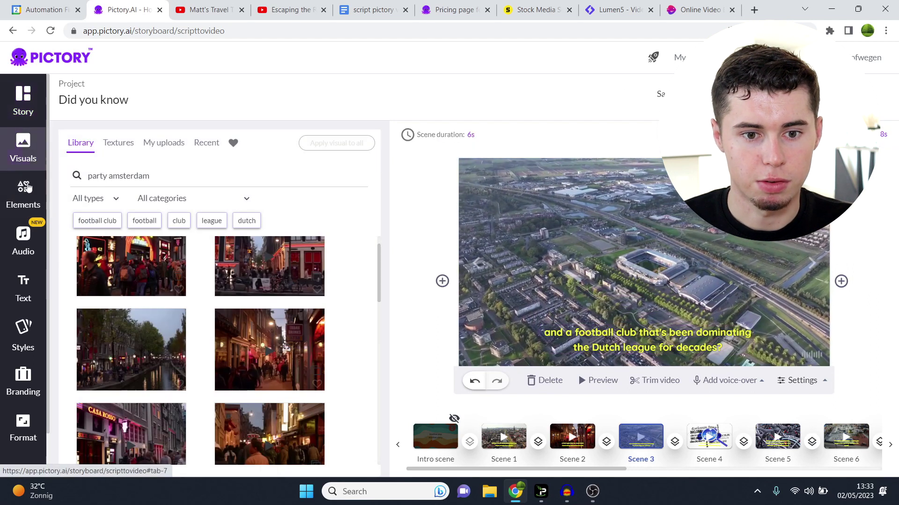
{"action": "left_click", "coordinate": [162, 143]}
{"action": "scroll", "coordinate": [235, 368], "scroll_direction": "down", "scroll_amount": 5}
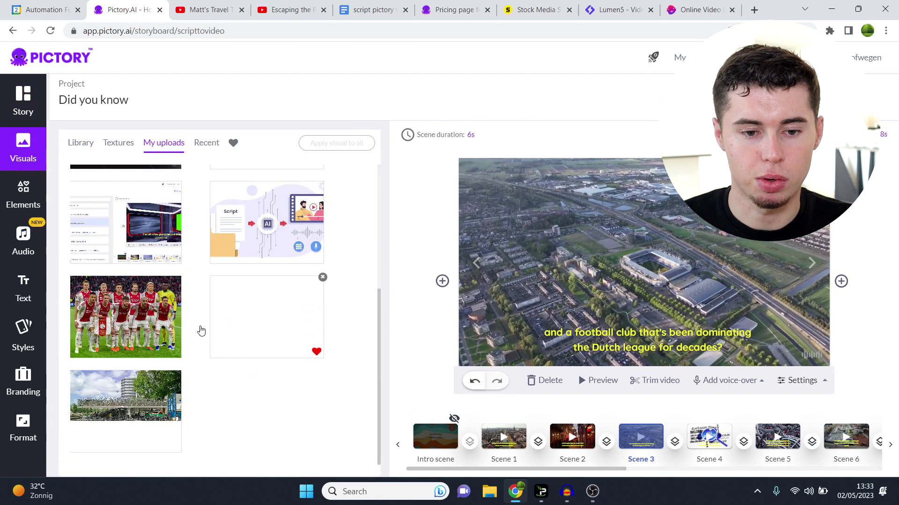
{"action": "scroll", "coordinate": [182, 281], "scroll_direction": "up", "scroll_amount": 5}
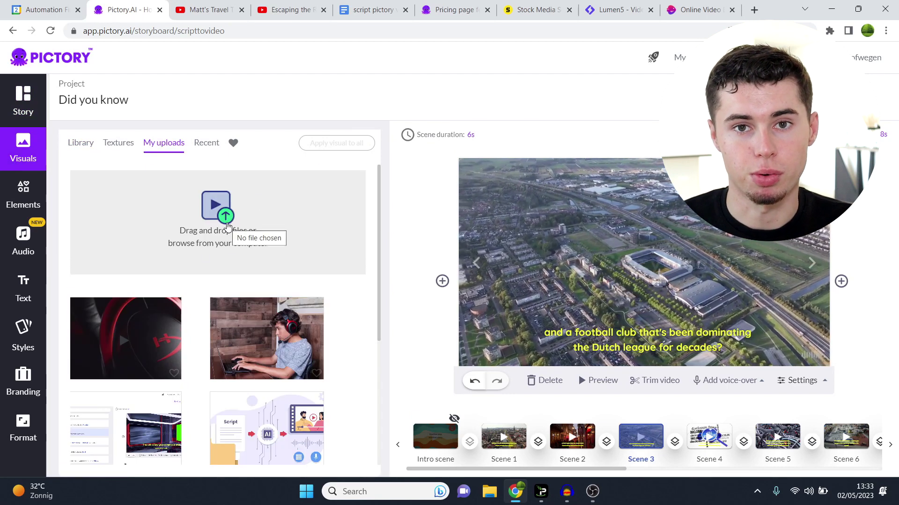
{"action": "scroll", "coordinate": [234, 228], "scroll_direction": "down", "scroll_amount": 5}
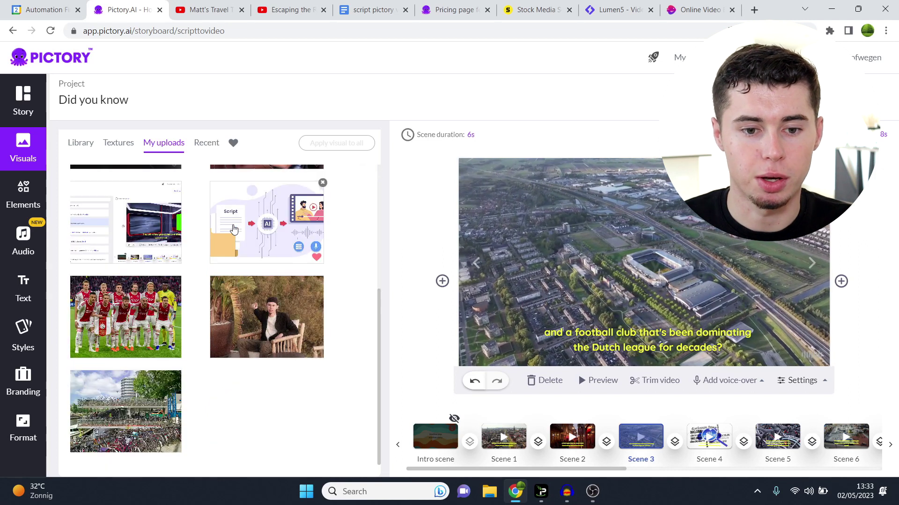
{"action": "left_click", "coordinate": [150, 323]}
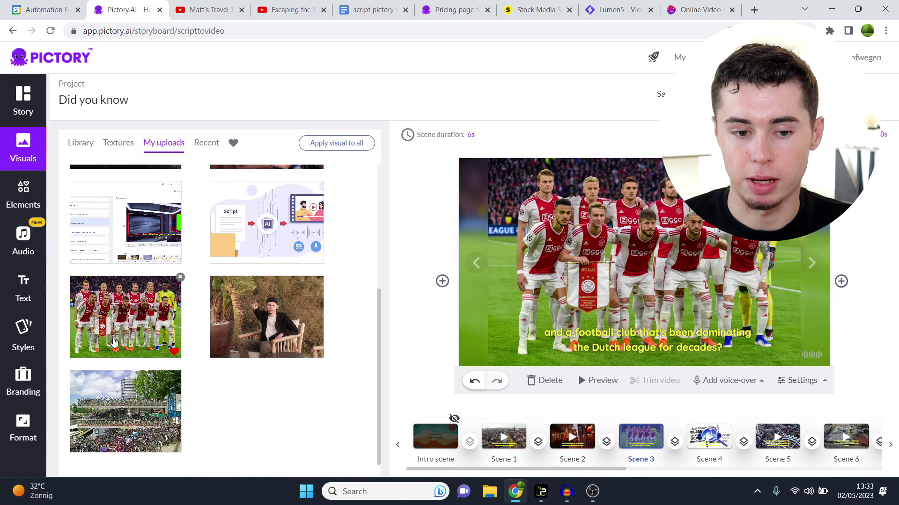
- Switch on Visual zoom & pan for Scene 3's photo and return to the scene list
{"action": "left_click", "coordinate": [805, 383]}
{"action": "left_click", "coordinate": [778, 329]}
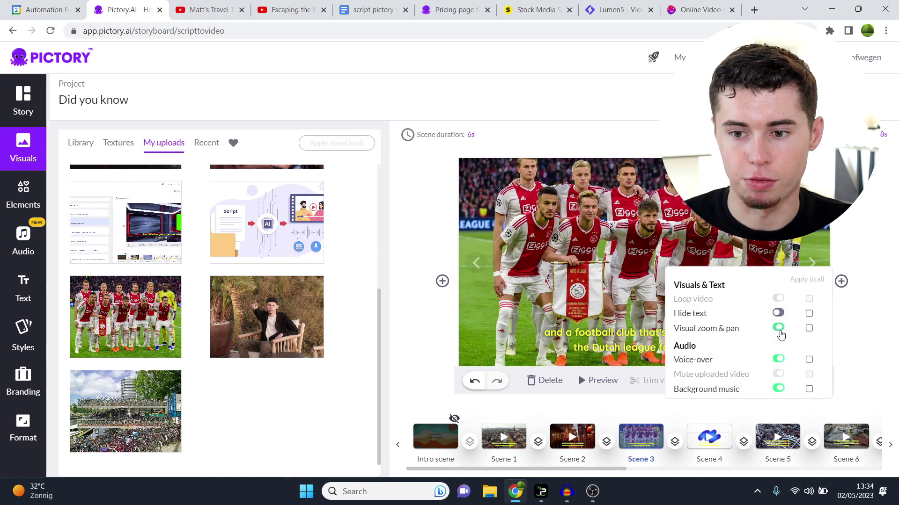
{"action": "left_click", "coordinate": [654, 132]}
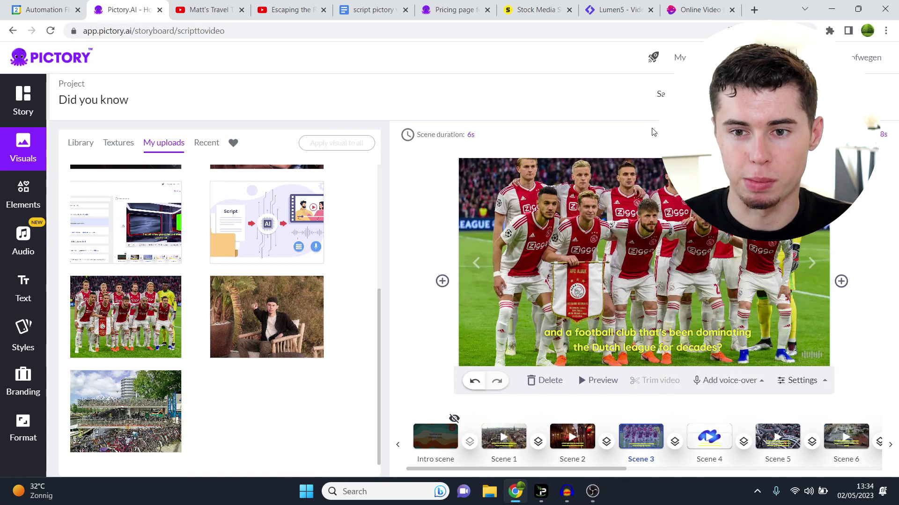
{"action": "left_click", "coordinate": [18, 104]}
{"action": "left_click", "coordinate": [192, 329]}
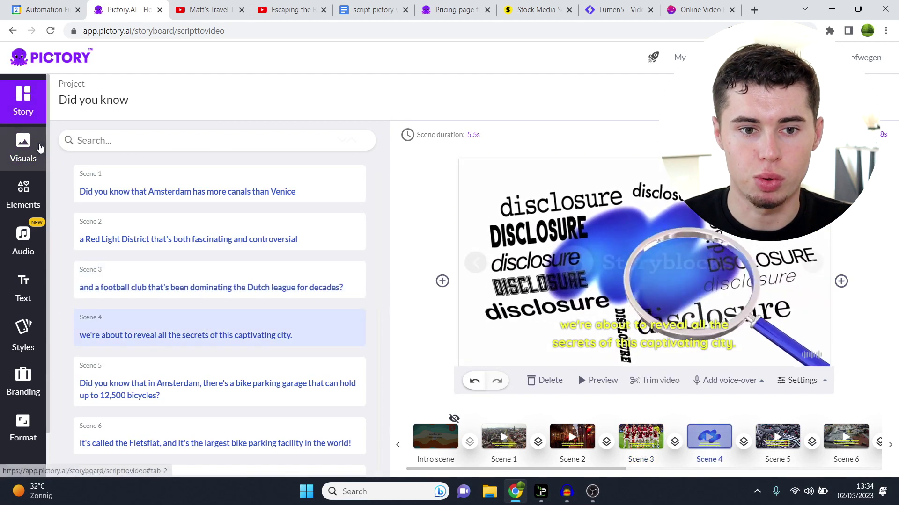
- Search the stock library for 'amsterdam' and put the aerial Amsterdam station clip in Scene 4
{"action": "left_click", "coordinate": [23, 148]}
{"action": "left_click", "coordinate": [80, 143]}
{"action": "left_click", "coordinate": [169, 178]}
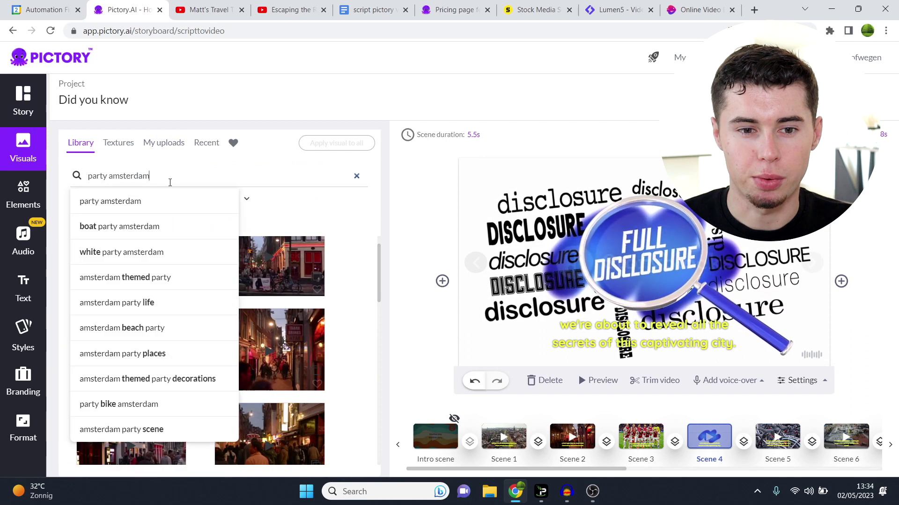
{"action": "type", "text": "amsterdam"}
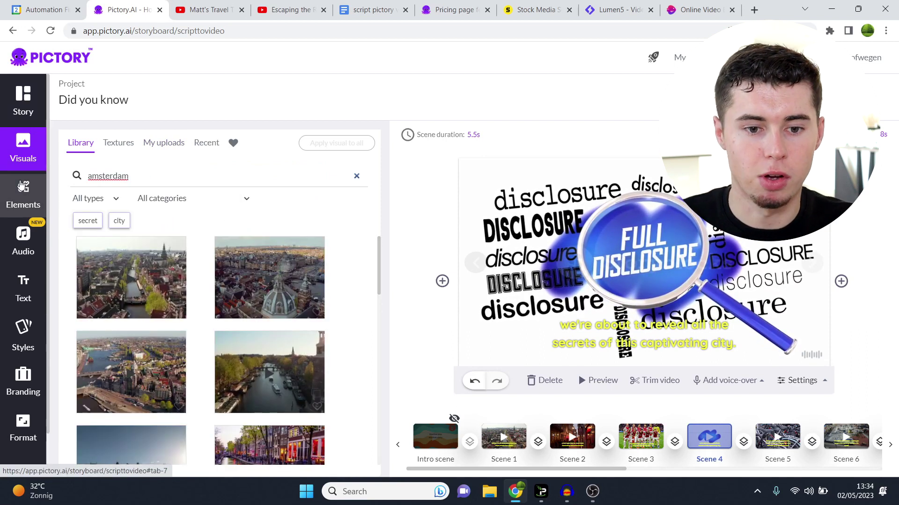
{"action": "scroll", "coordinate": [285, 320], "scroll_direction": "down", "scroll_amount": 5}
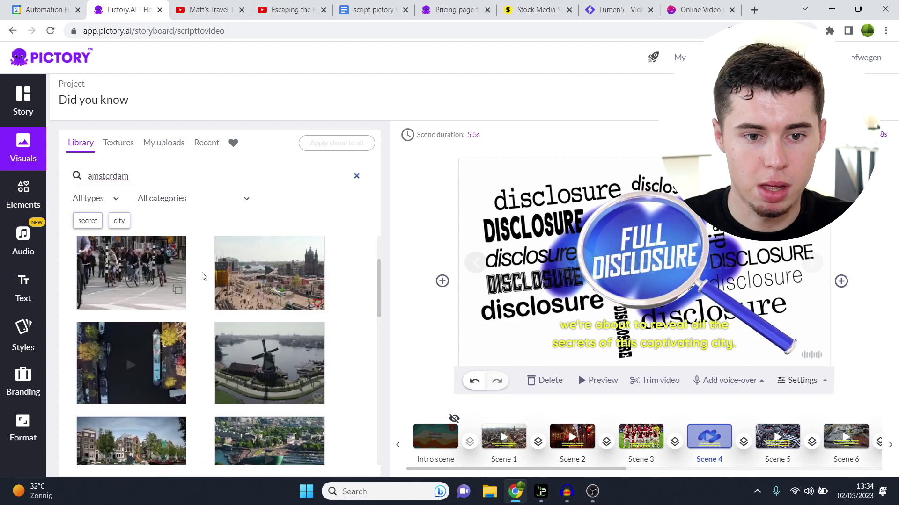
{"action": "left_click", "coordinate": [272, 276]}
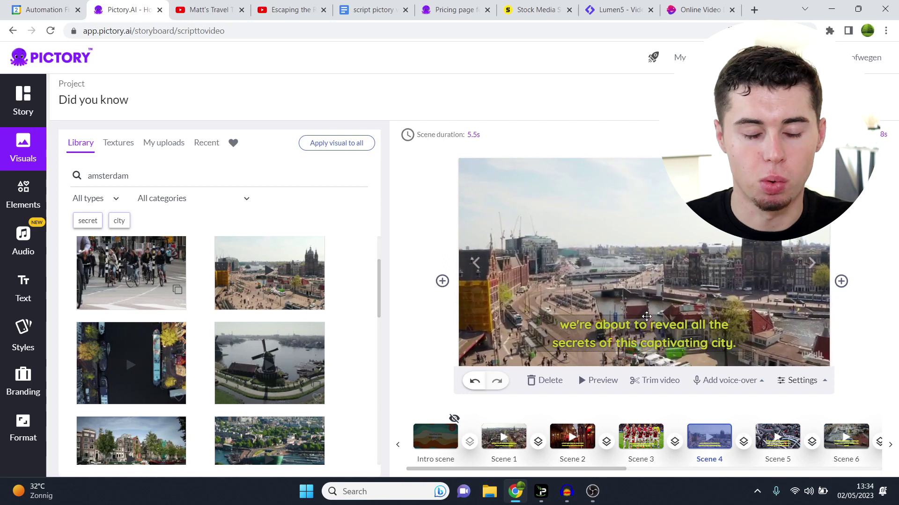
{"action": "left_click", "coordinate": [15, 123]}
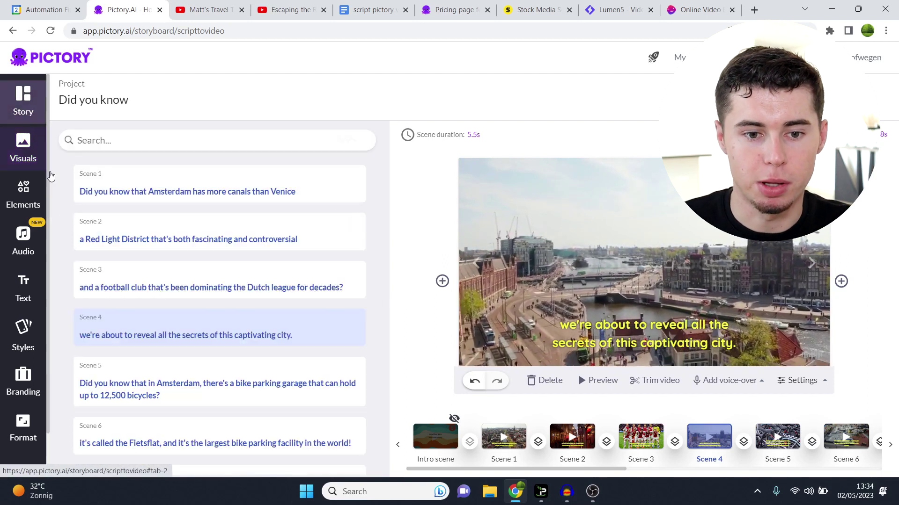
- Shrink Scene 5's bike-garage caption from size 32 to 26, then to 22
{"action": "scroll", "coordinate": [220, 321], "scroll_direction": "down", "scroll_amount": 1}
{"action": "left_click", "coordinate": [223, 321]}
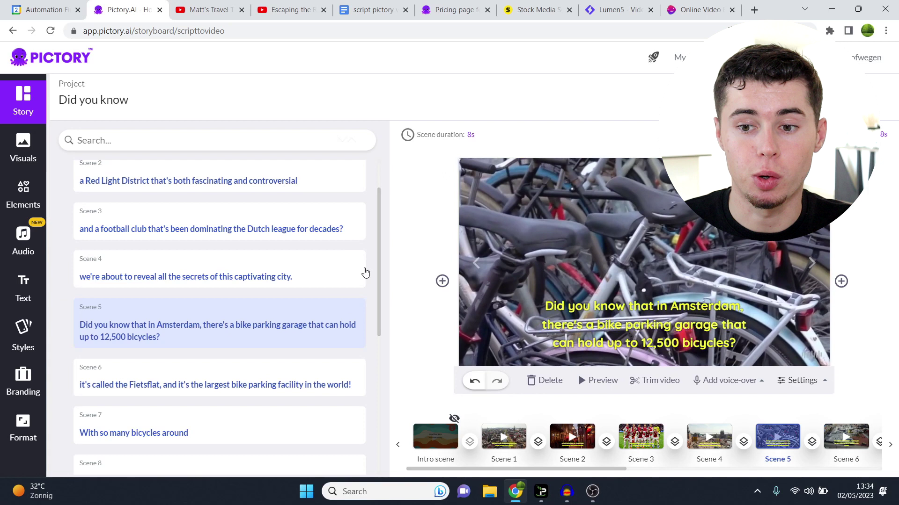
{"action": "left_click", "coordinate": [632, 307]}
{"action": "left_click", "coordinate": [496, 138]}
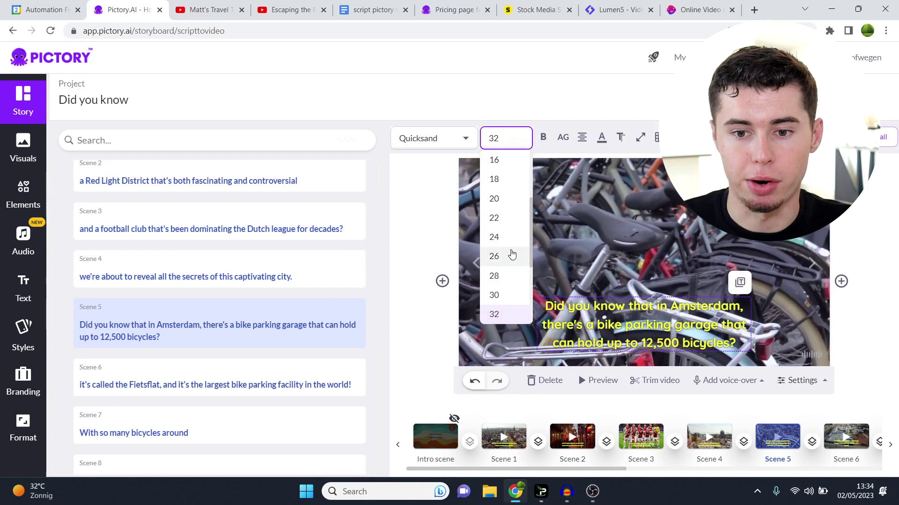
{"action": "left_click", "coordinate": [516, 255]}
{"action": "left_click", "coordinate": [506, 138]}
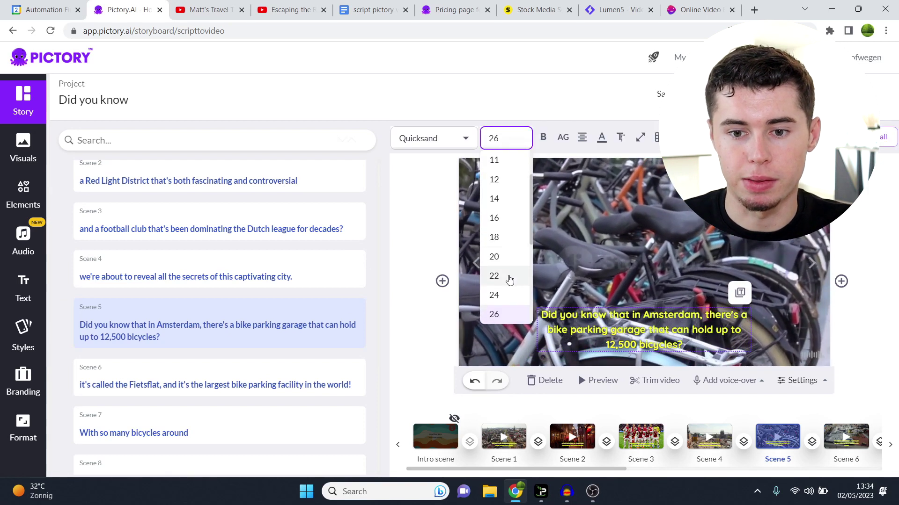
{"action": "left_click", "coordinate": [507, 278]}
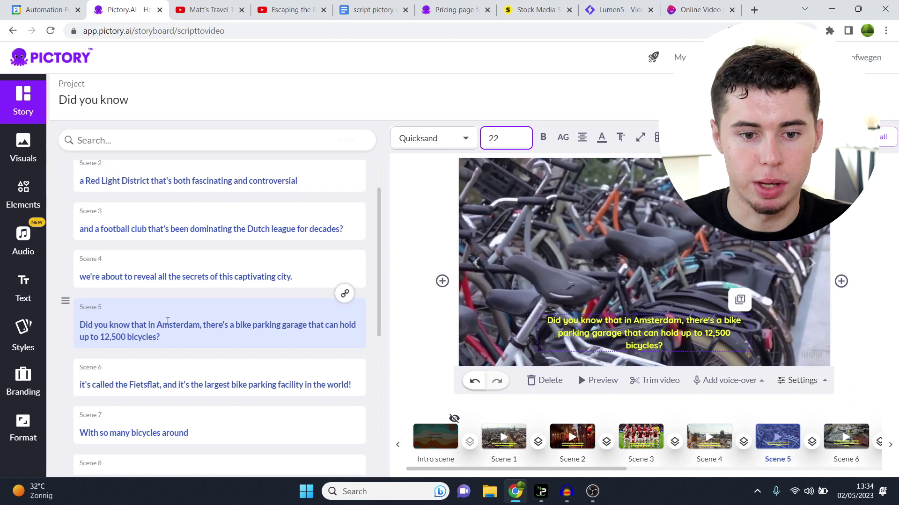
{"action": "left_click", "coordinate": [202, 327]}
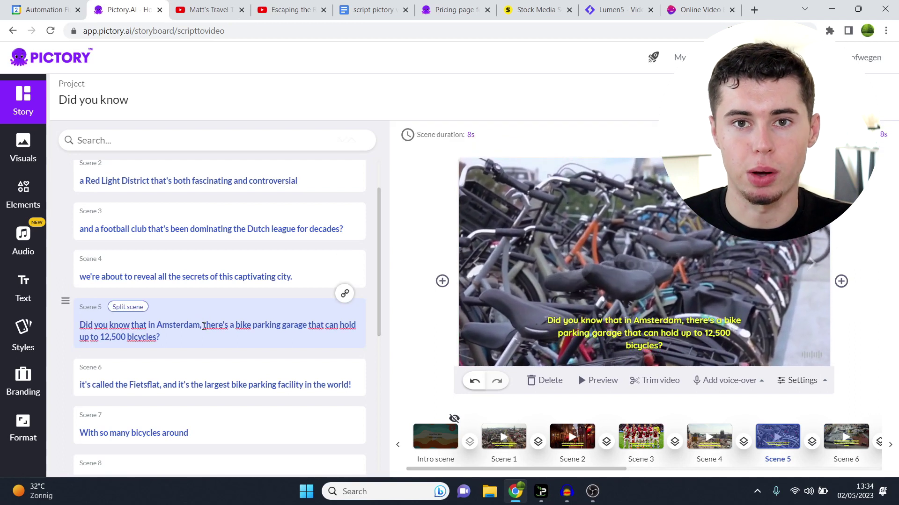
- Delete the comma after 'Amsterdam' and split Scene 5 into two scenes there
{"action": "key", "text": "BackSpace"}
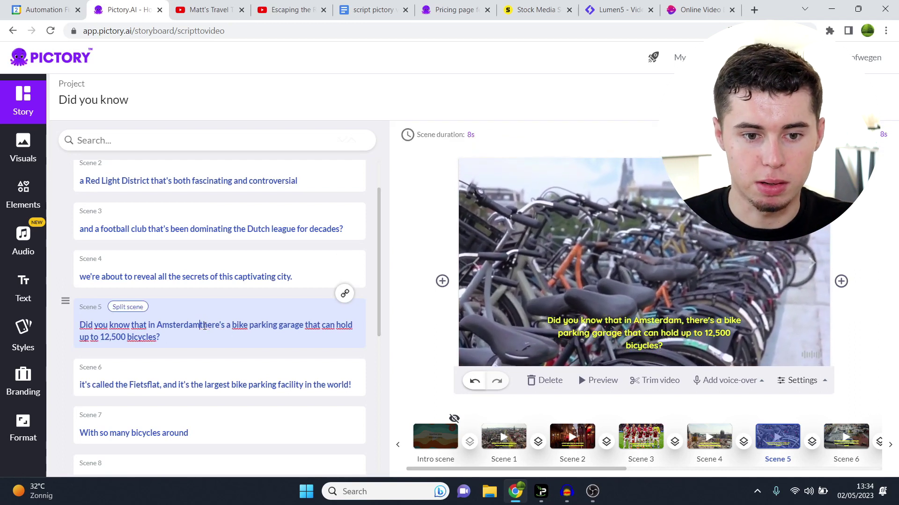
{"action": "scroll", "coordinate": [143, 310], "scroll_direction": "down", "scroll_amount": 1}
{"action": "left_click", "coordinate": [142, 310]}
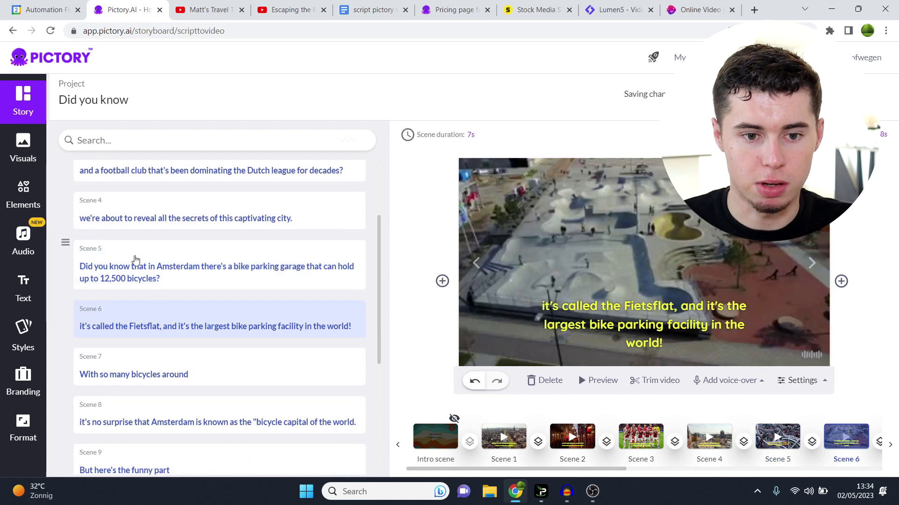
{"action": "left_click", "coordinate": [212, 271]}
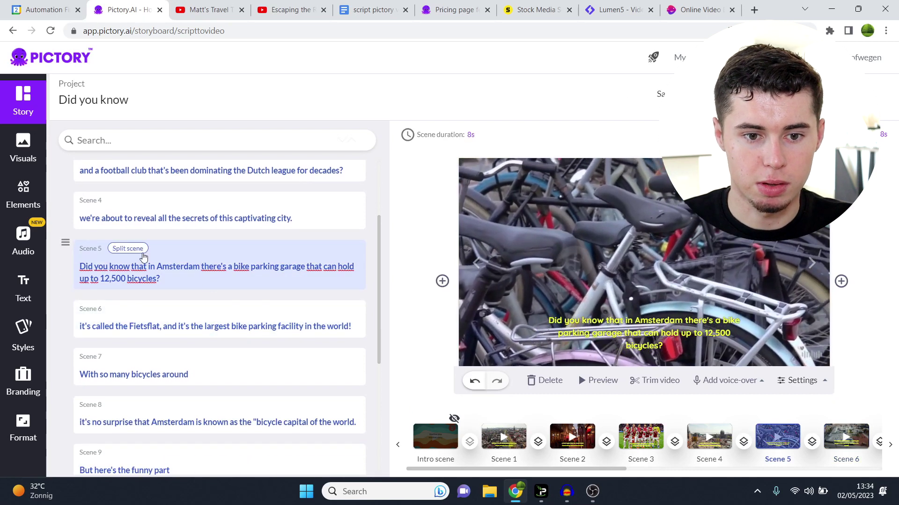
{"action": "left_click", "coordinate": [127, 250]}
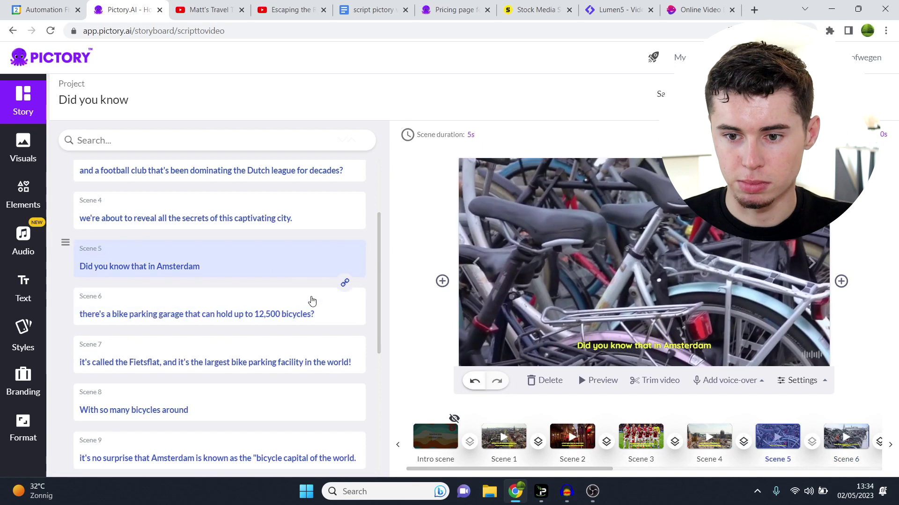
- Set the shortened Scene 5 caption 'Did you know that in Amsterdam' to size 30
{"action": "left_click", "coordinate": [608, 347]}
{"action": "left_click", "coordinate": [518, 138]}
{"action": "scroll", "coordinate": [514, 280], "scroll_direction": "down", "scroll_amount": 4}
{"action": "left_click", "coordinate": [499, 276]}
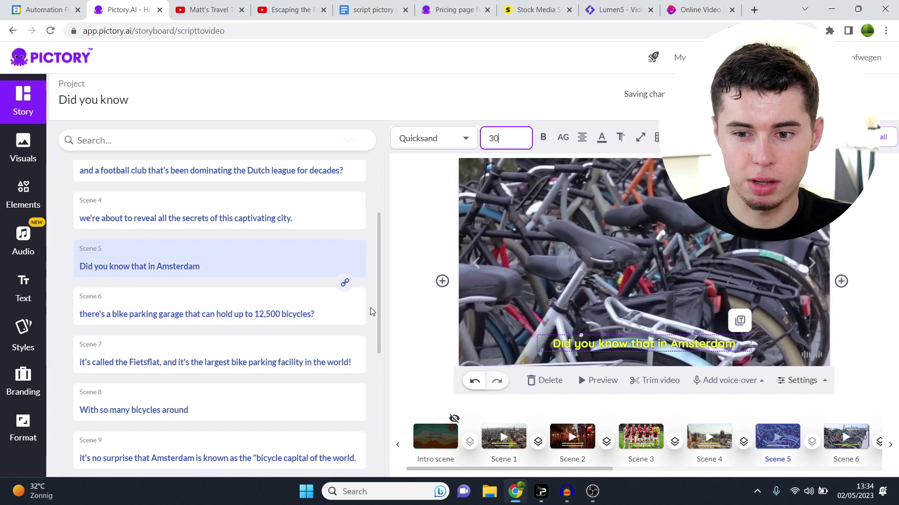
- Set Scene 6's bike-garage caption to size 30 and unlink Scene 6 from Scene 5
{"action": "left_click", "coordinate": [262, 315]}
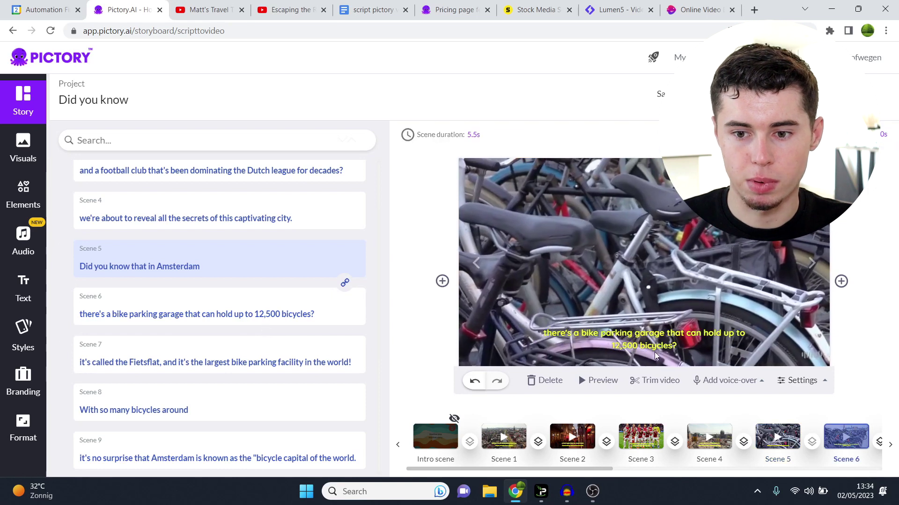
{"action": "left_click", "coordinate": [653, 344]}
{"action": "left_click", "coordinate": [510, 138]}
{"action": "scroll", "coordinate": [510, 262], "scroll_direction": "down", "scroll_amount": 2}
{"action": "left_click", "coordinate": [504, 270]}
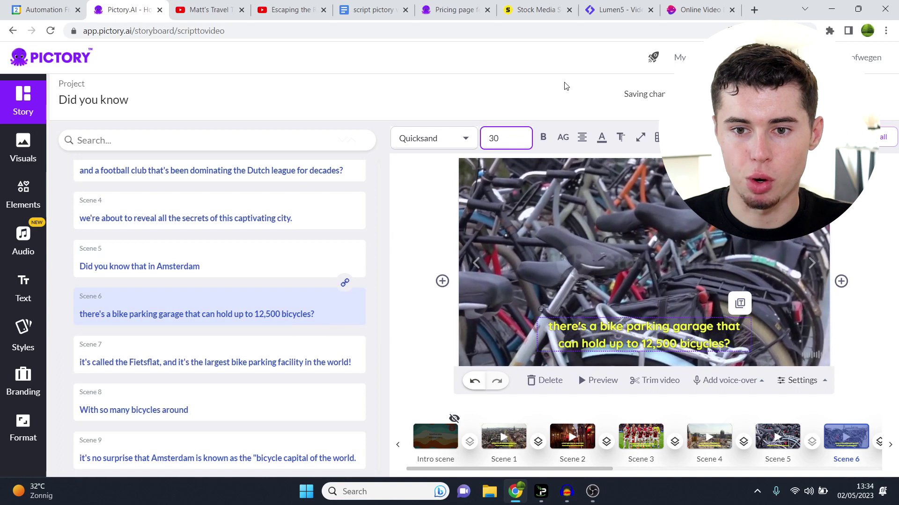
{"action": "left_click", "coordinate": [565, 85]}
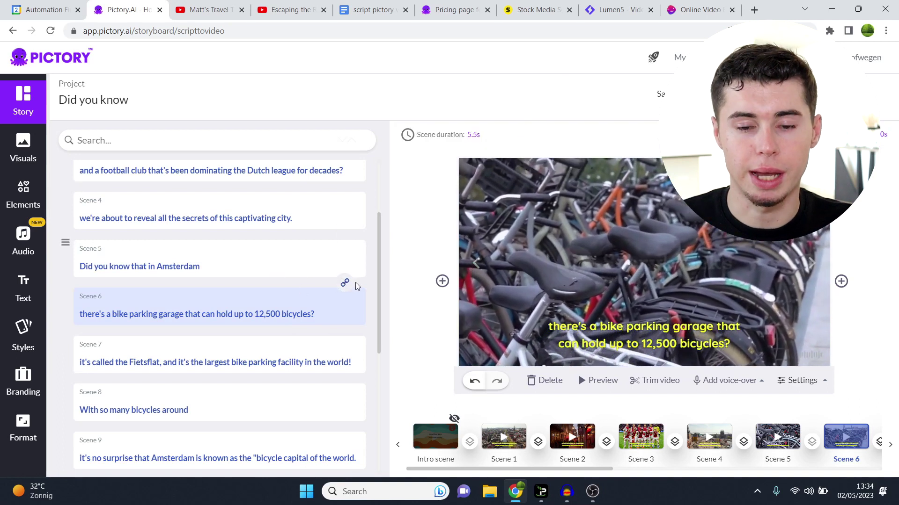
{"action": "left_click", "coordinate": [345, 282]}
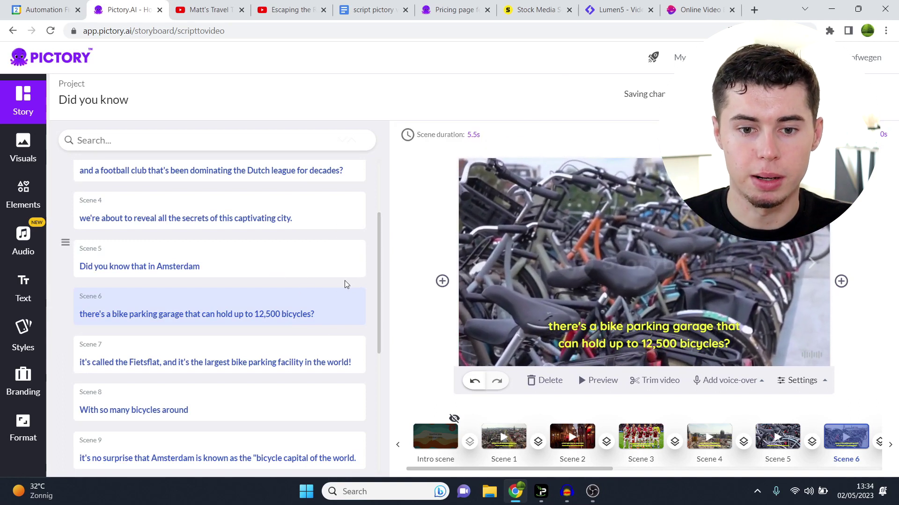
{"action": "left_click", "coordinate": [261, 264]}
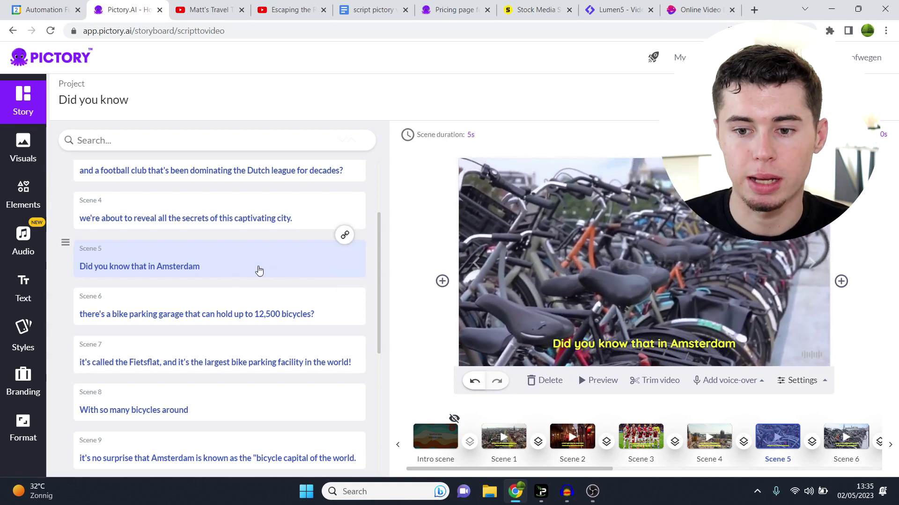
{"action": "left_click", "coordinate": [24, 147]}
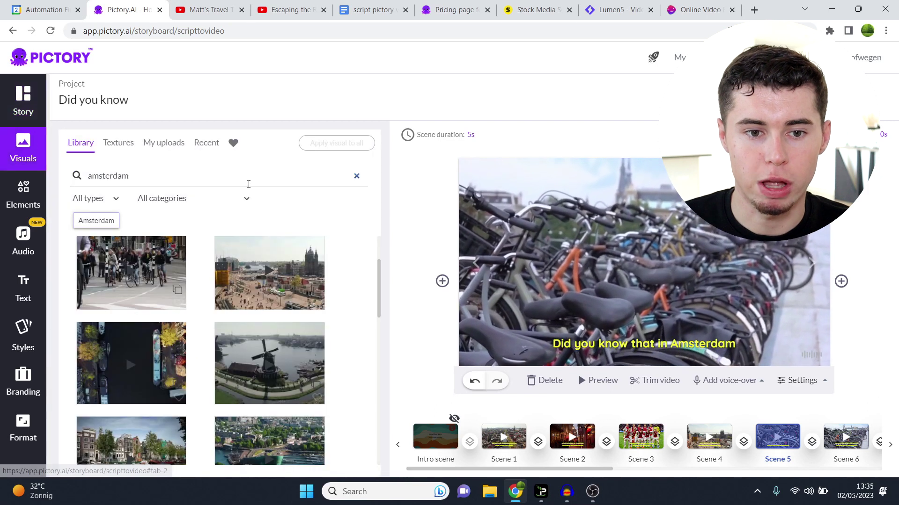
{"action": "left_click", "coordinate": [77, 177]}
{"action": "left_click", "coordinate": [181, 201]}
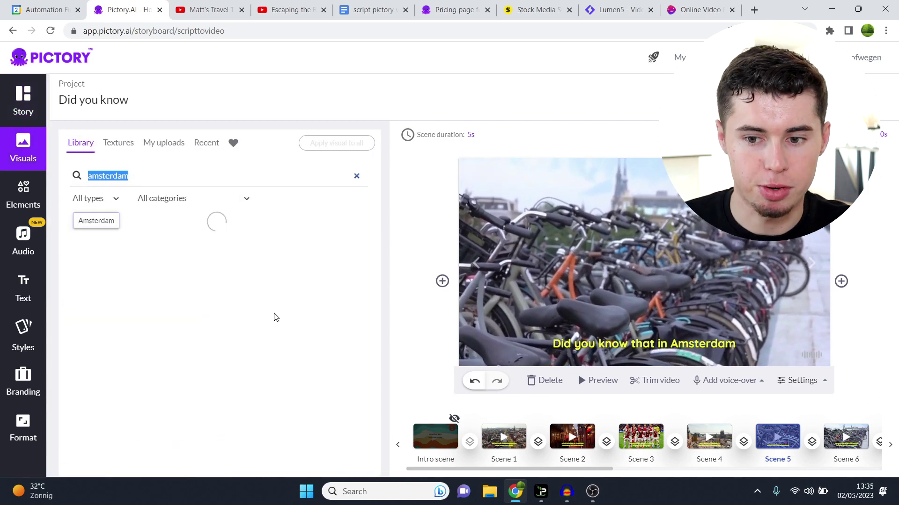
{"action": "scroll", "coordinate": [275, 318], "scroll_direction": "down", "scroll_amount": 5}
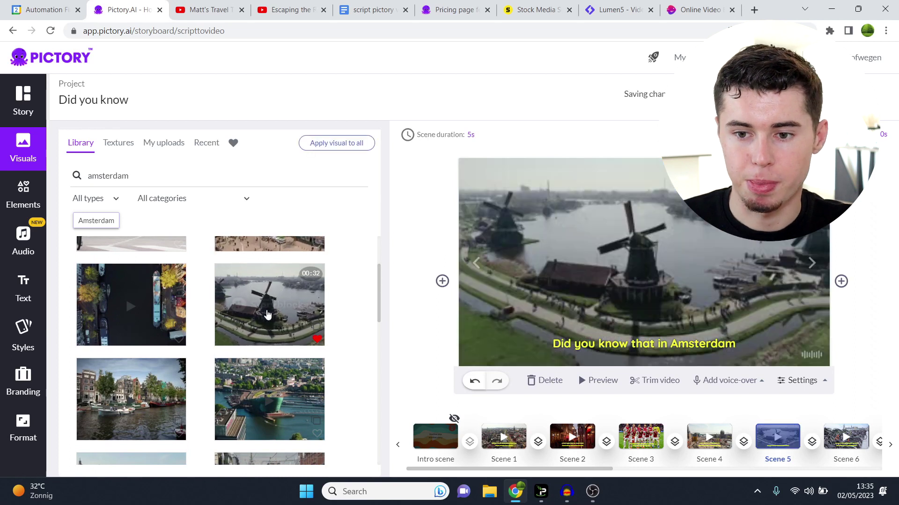
{"action": "left_click", "coordinate": [23, 100]}
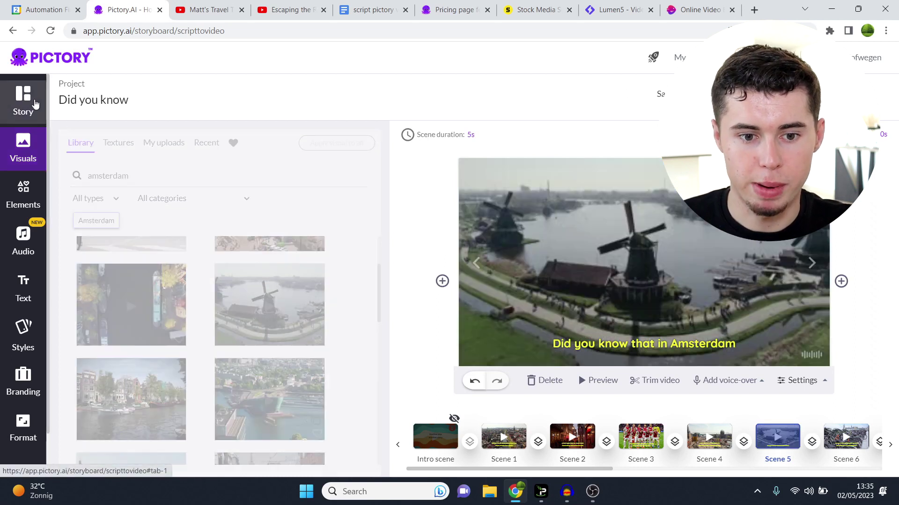
{"action": "left_click", "coordinate": [127, 309]}
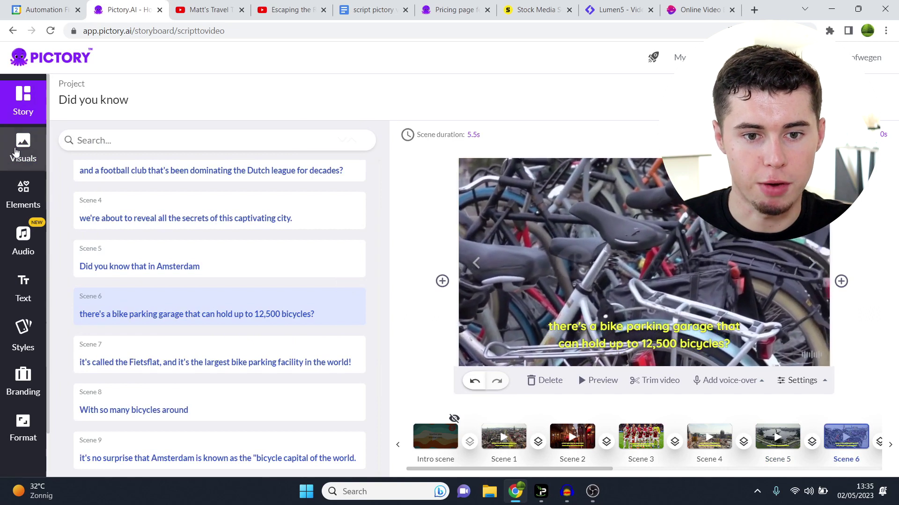
{"action": "left_click", "coordinate": [23, 148]}
{"action": "left_click", "coordinate": [164, 143]}
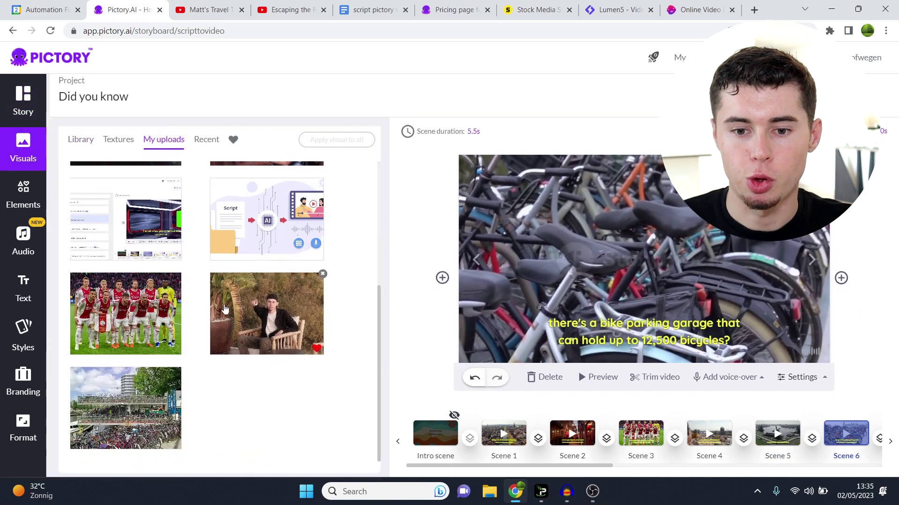
{"action": "left_click", "coordinate": [112, 390]}
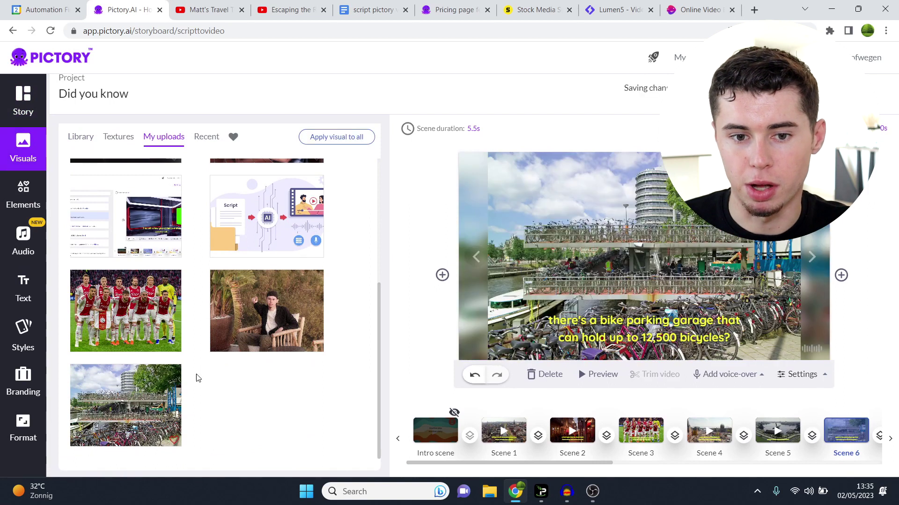
{"action": "left_click", "coordinate": [804, 374]}
{"action": "left_click", "coordinate": [778, 322]}
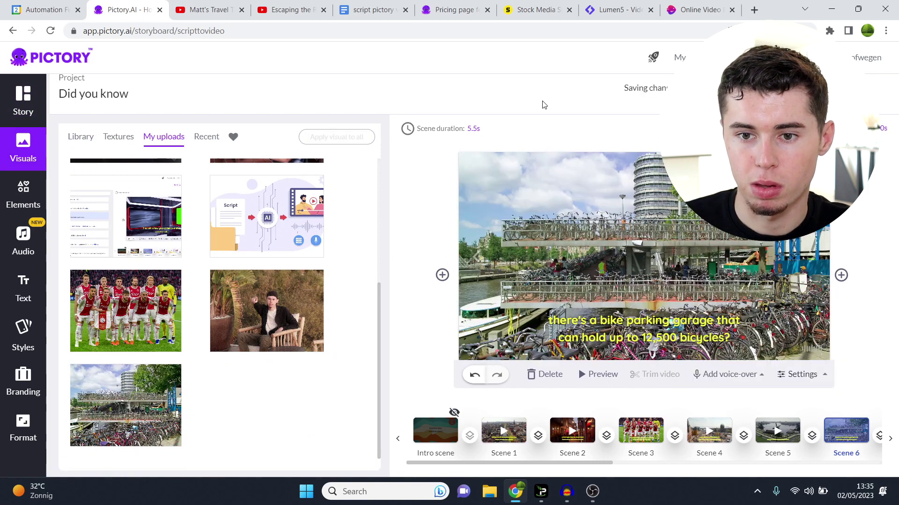
{"action": "left_click", "coordinate": [30, 111]}
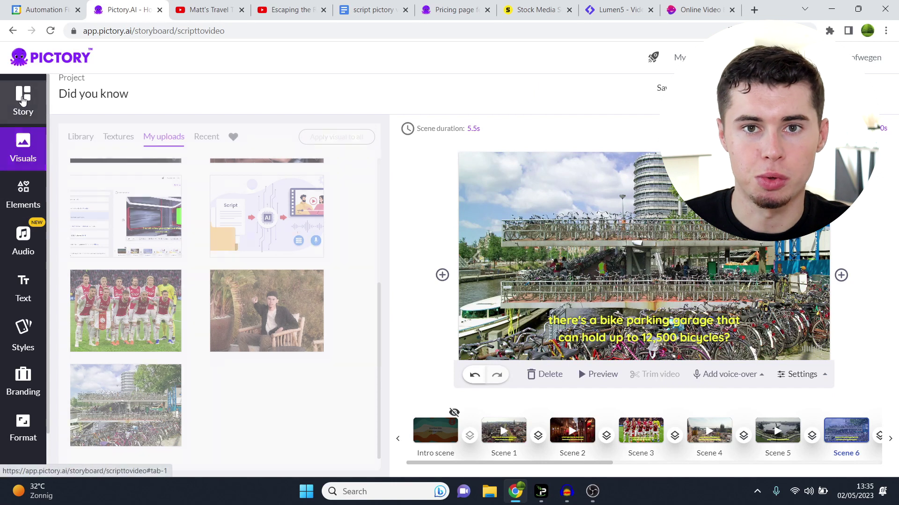
{"action": "scroll", "coordinate": [292, 255], "scroll_direction": "down", "scroll_amount": 3}
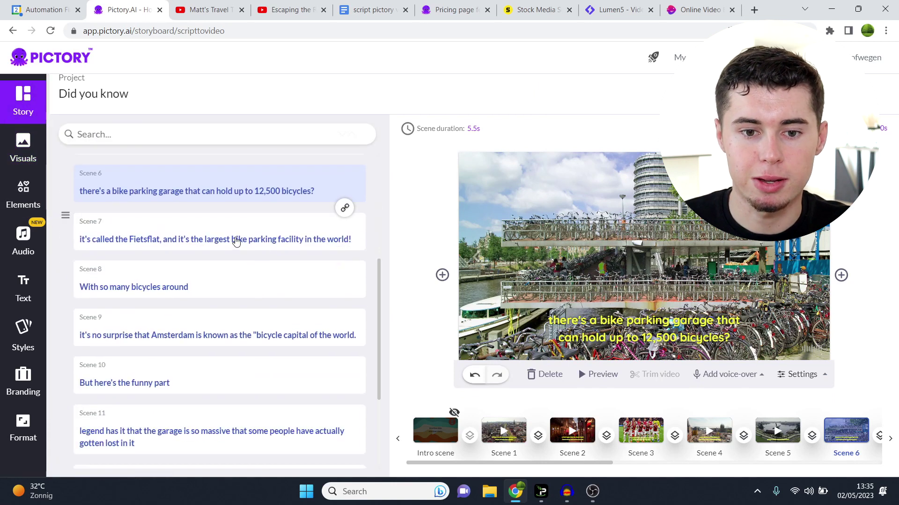
{"action": "left_click", "coordinate": [236, 242]}
{"action": "left_click", "coordinate": [265, 281]}
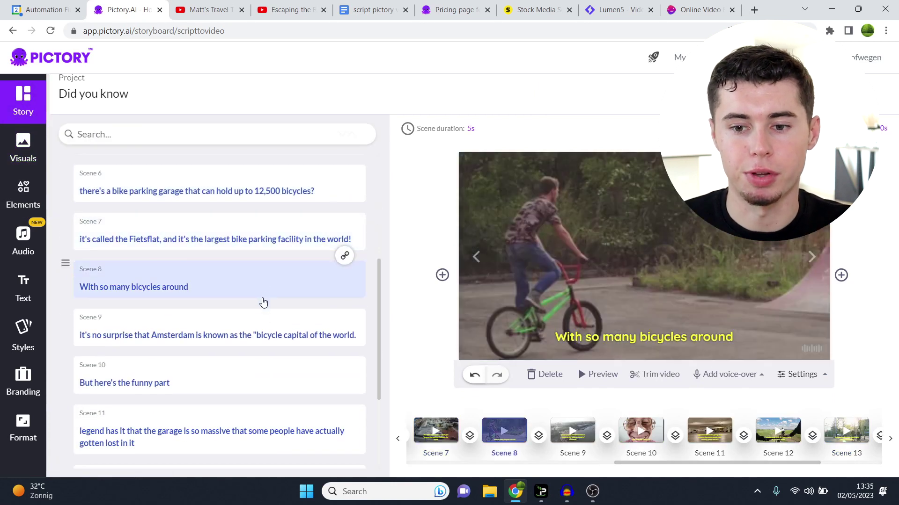
{"action": "left_click", "coordinate": [265, 335]}
{"action": "left_click", "coordinate": [258, 367]}
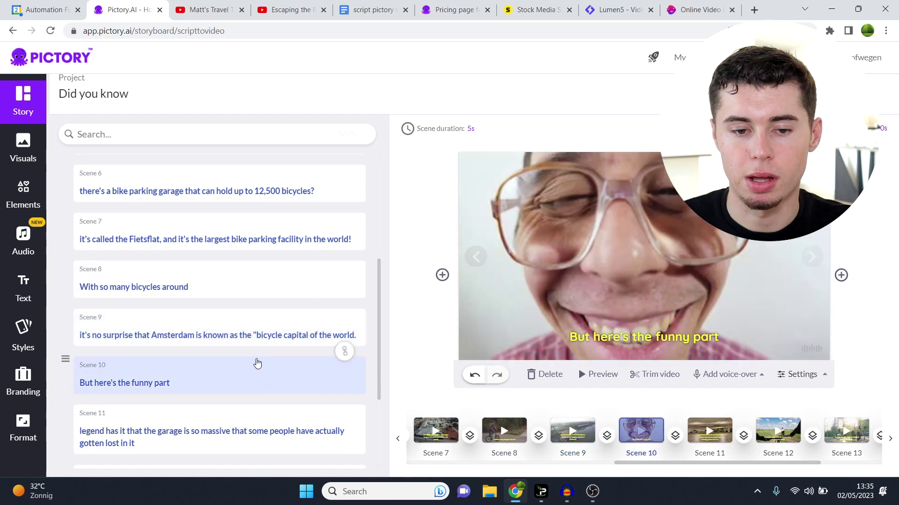
{"action": "left_click", "coordinate": [252, 244]}
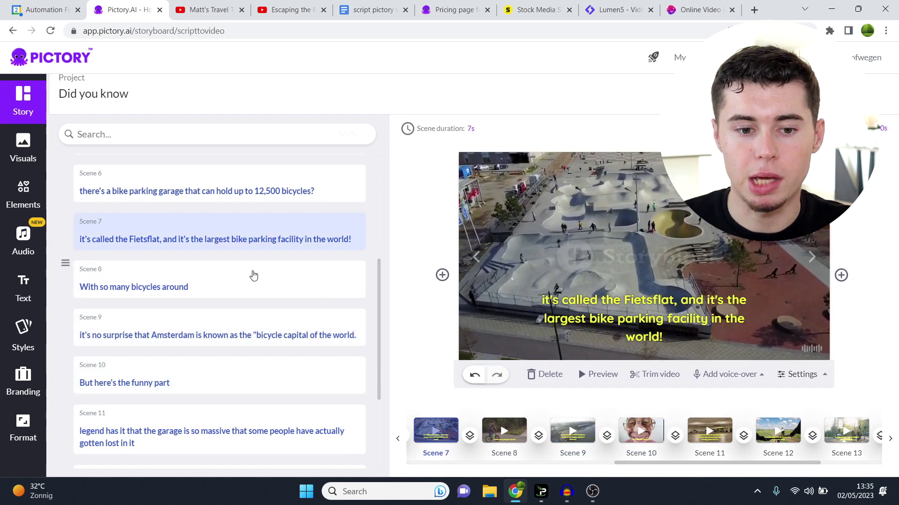
- Swap Scene 10's grinning-man footage for a night clip of Amsterdam canal houses from the library
{"action": "left_click", "coordinate": [242, 380]}
{"action": "left_click", "coordinate": [23, 147]}
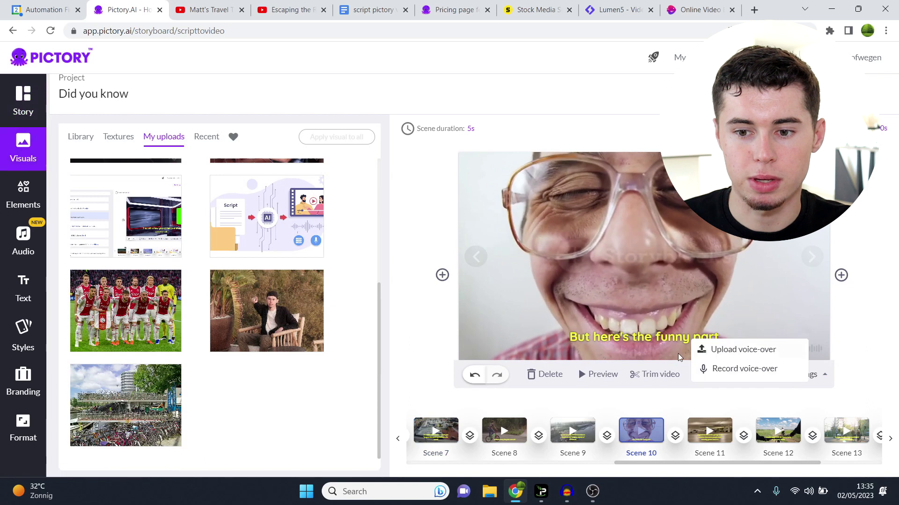
{"action": "left_click", "coordinate": [81, 136]}
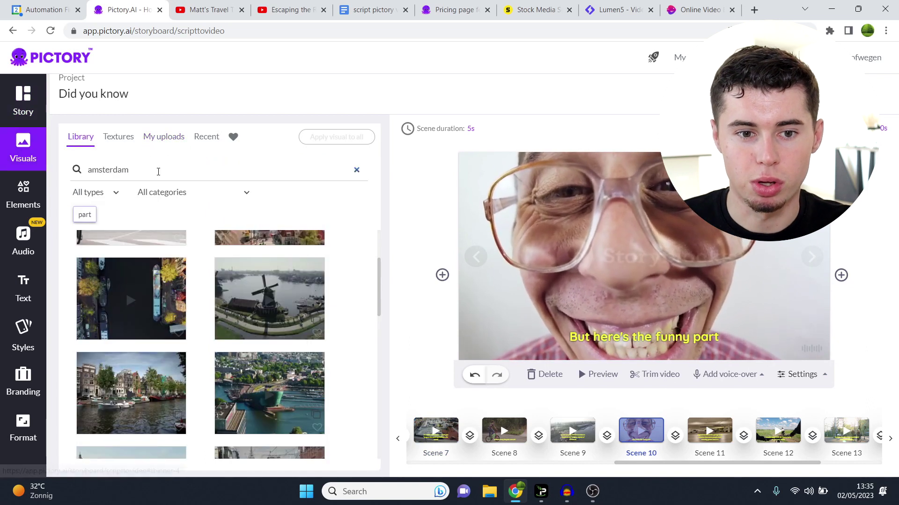
{"action": "left_click_drag", "start_coordinate": [113, 170], "coordinate": [140, 177]}
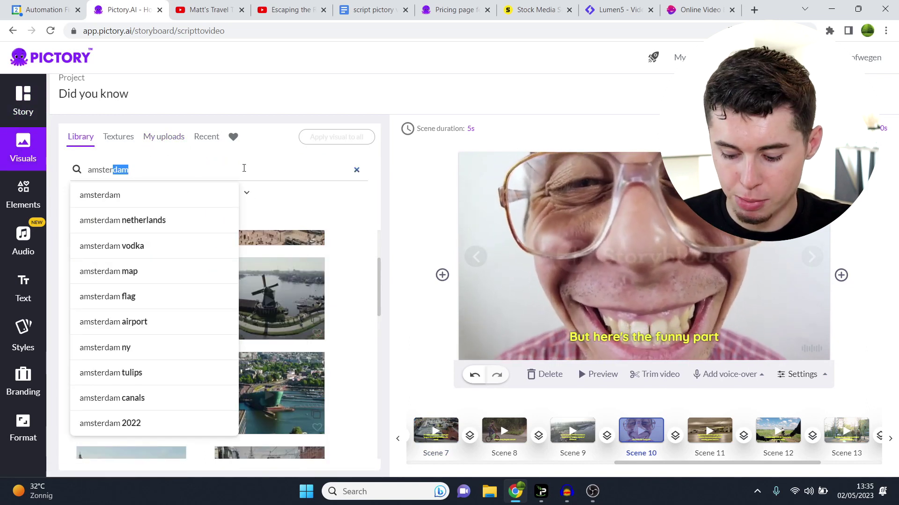
{"action": "key", "text": "Return"}
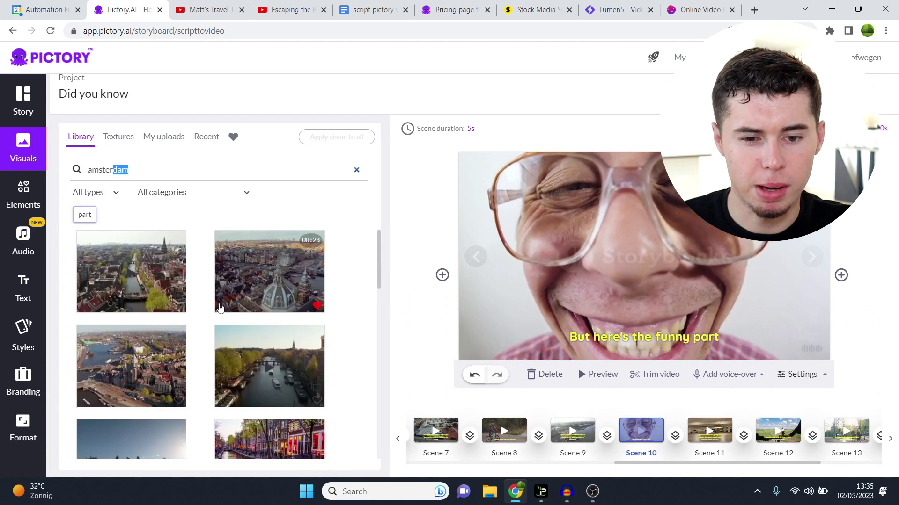
{"action": "scroll", "coordinate": [220, 307], "scroll_direction": "down", "scroll_amount": 5}
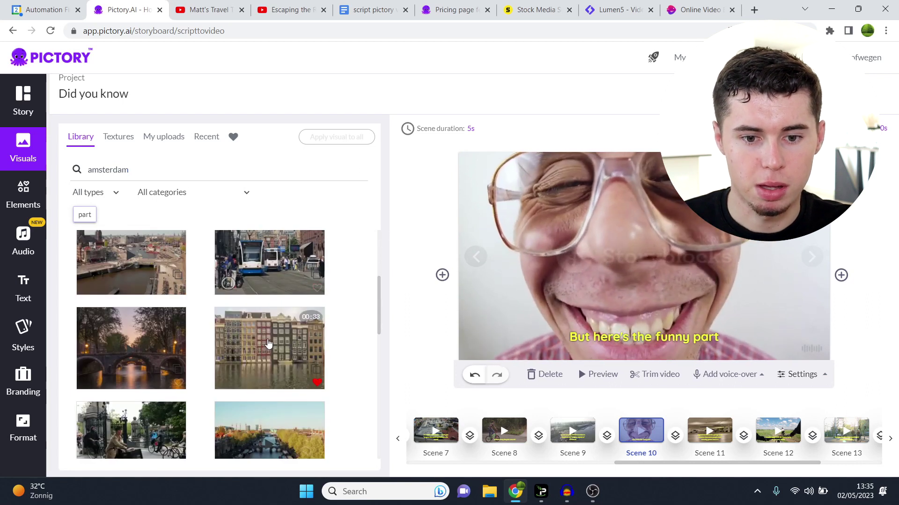
{"action": "left_click", "coordinate": [273, 359]}
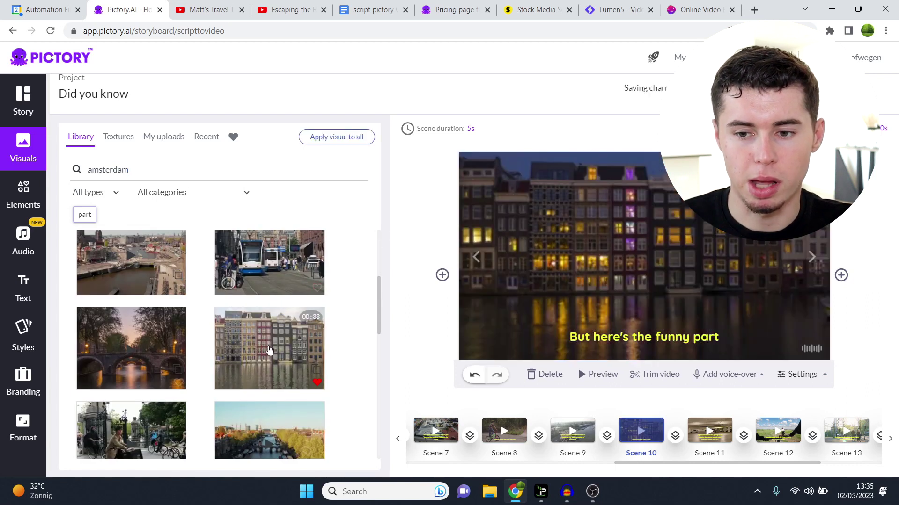
{"action": "left_click", "coordinate": [23, 104]}
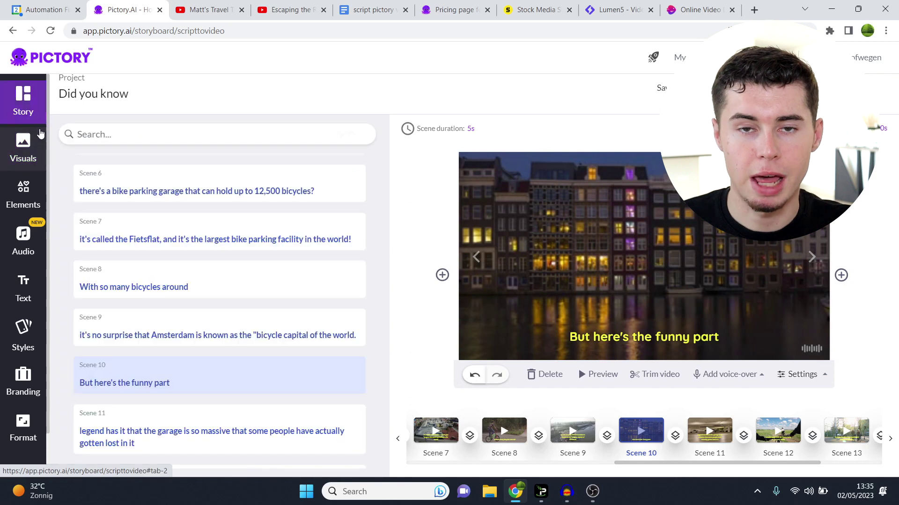
- Set Scene 9's 'bicycle capital' caption to font size 28
{"action": "left_click", "coordinate": [161, 333]}
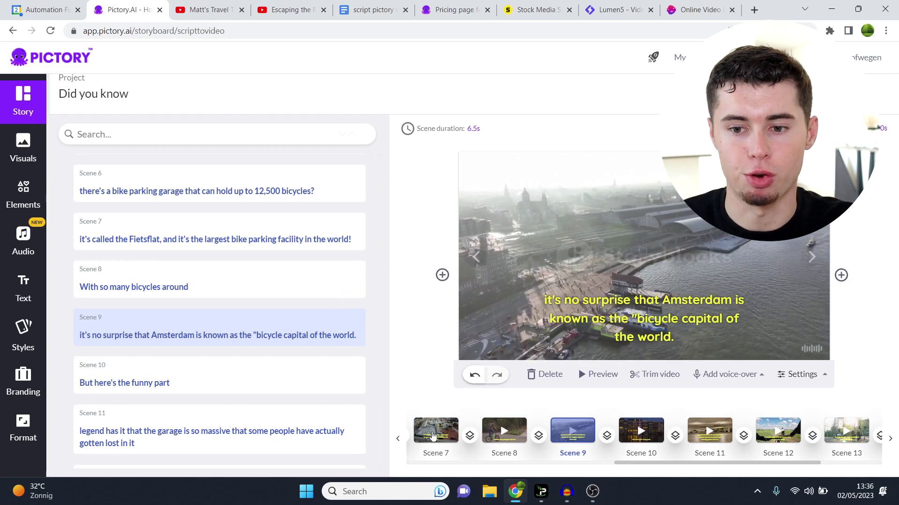
{"action": "left_click", "coordinate": [637, 324]}
{"action": "left_click", "coordinate": [500, 133]}
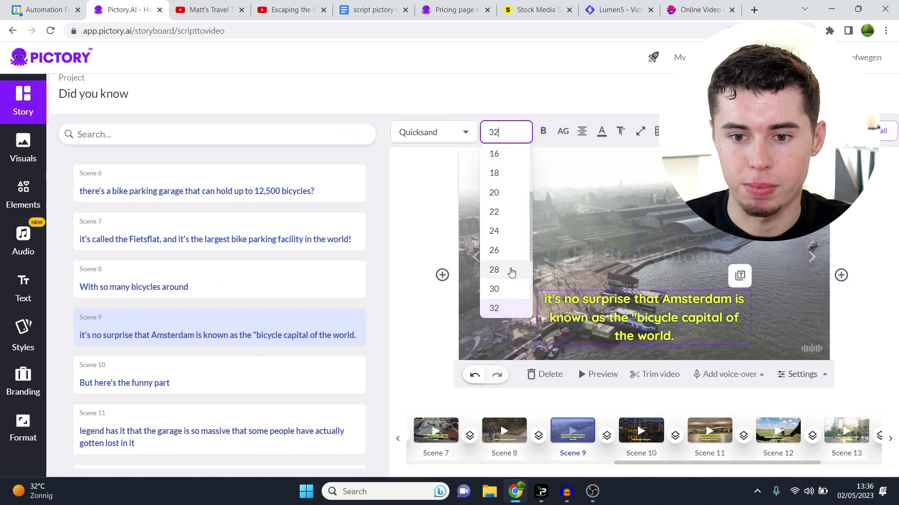
{"action": "key", "text": "Return"}
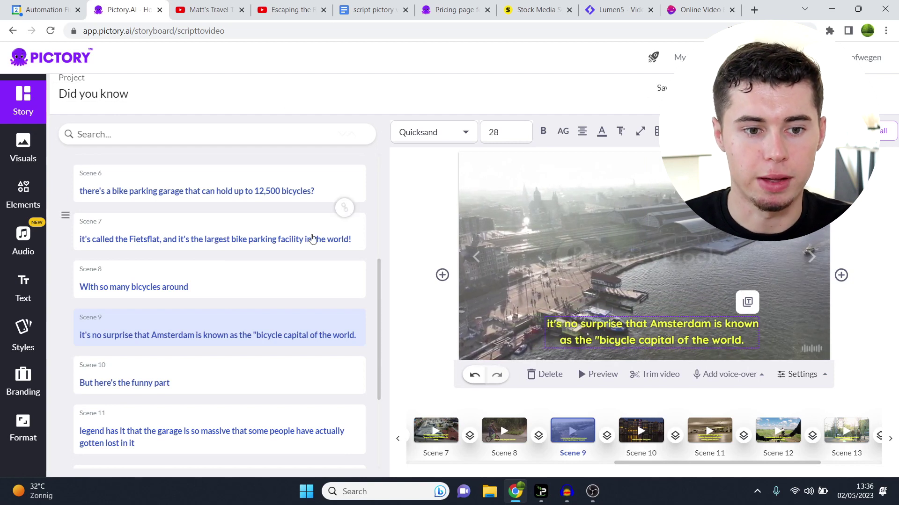
- Preview Scenes 1–3: the canals, the Red Light District and the football club
{"action": "scroll", "coordinate": [276, 237], "scroll_direction": "up", "scroll_amount": 5}
{"action": "left_click", "coordinate": [256, 187]}
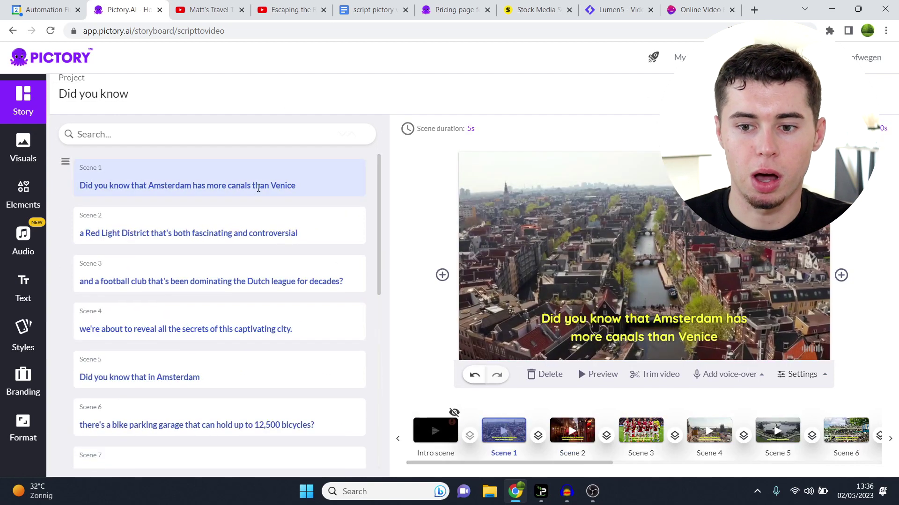
{"action": "left_click", "coordinate": [277, 232]}
{"action": "left_click", "coordinate": [280, 267]}
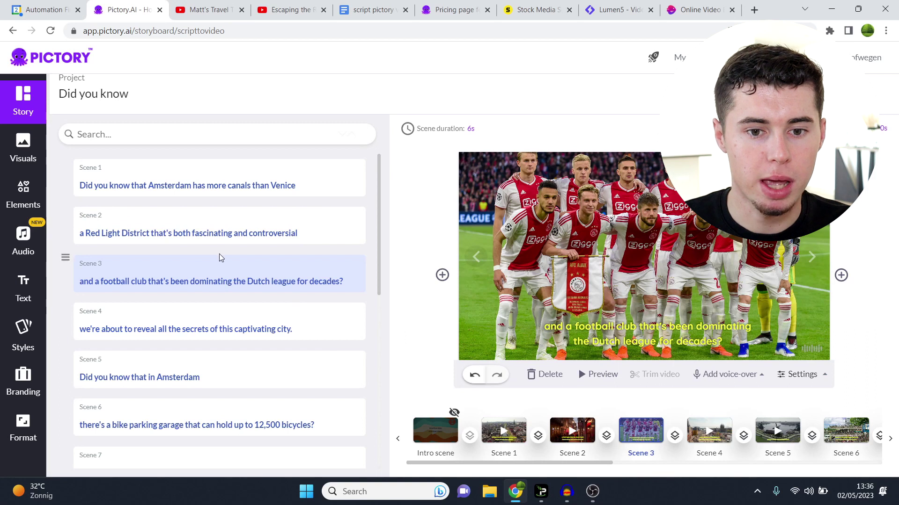
- Browse the AI voice-over voice list while keeping the South African English voice Ayanda applied
{"action": "left_click", "coordinate": [26, 247]}
{"action": "left_click", "coordinate": [162, 152]}
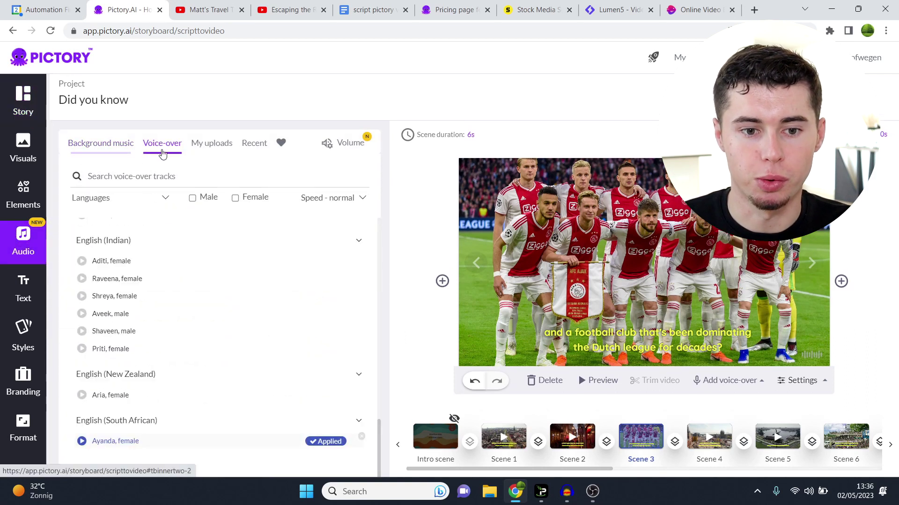
{"action": "scroll", "coordinate": [244, 307], "scroll_direction": "up", "scroll_amount": 10}
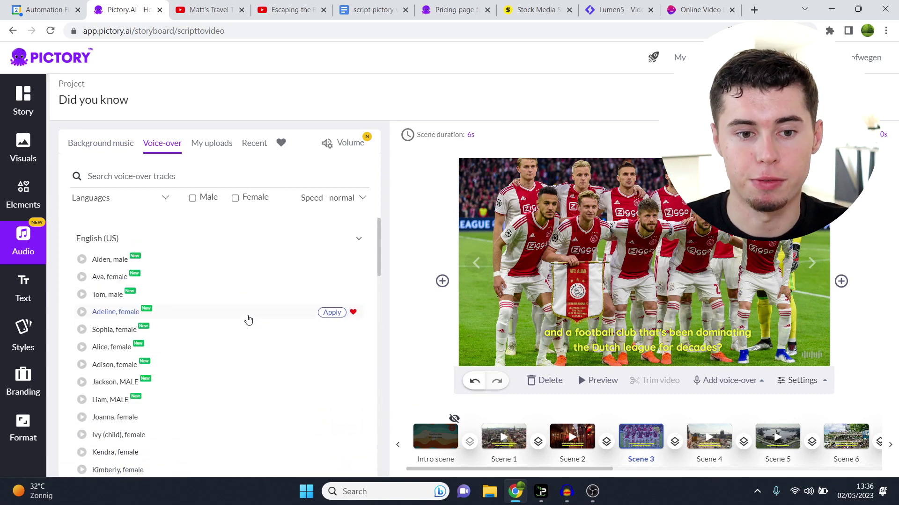
{"action": "scroll", "coordinate": [248, 308], "scroll_direction": "down", "scroll_amount": 3}
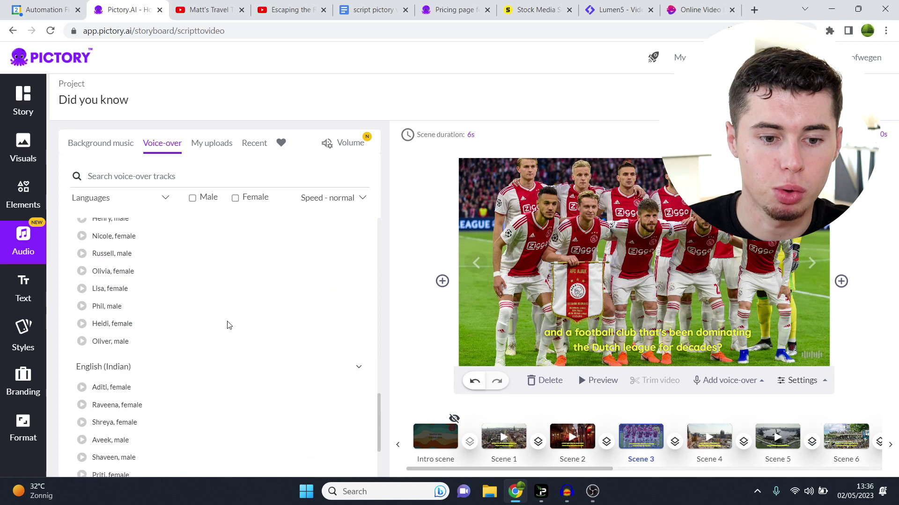
{"action": "scroll", "coordinate": [158, 376], "scroll_direction": "down", "scroll_amount": 1}
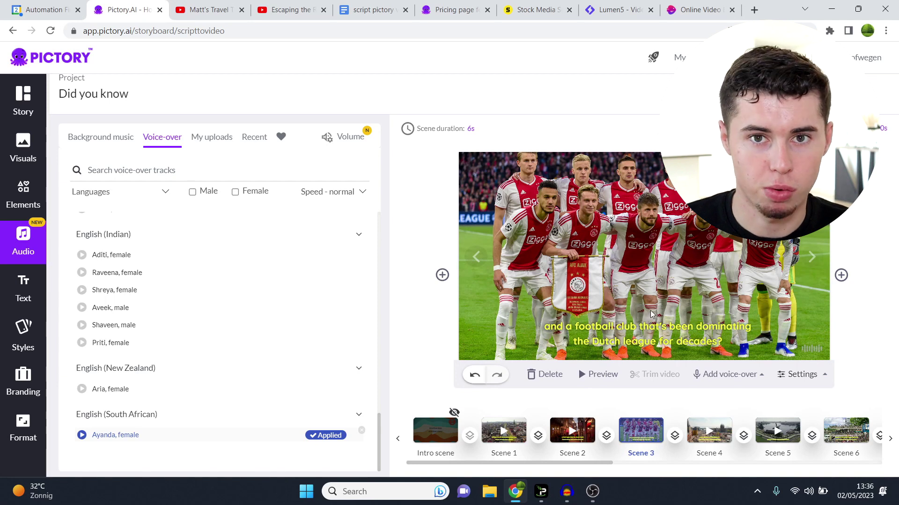
{"action": "scroll", "coordinate": [225, 311], "scroll_direction": "up", "scroll_amount": 2}
{"action": "scroll", "coordinate": [266, 343], "scroll_direction": "up", "scroll_amount": 10}
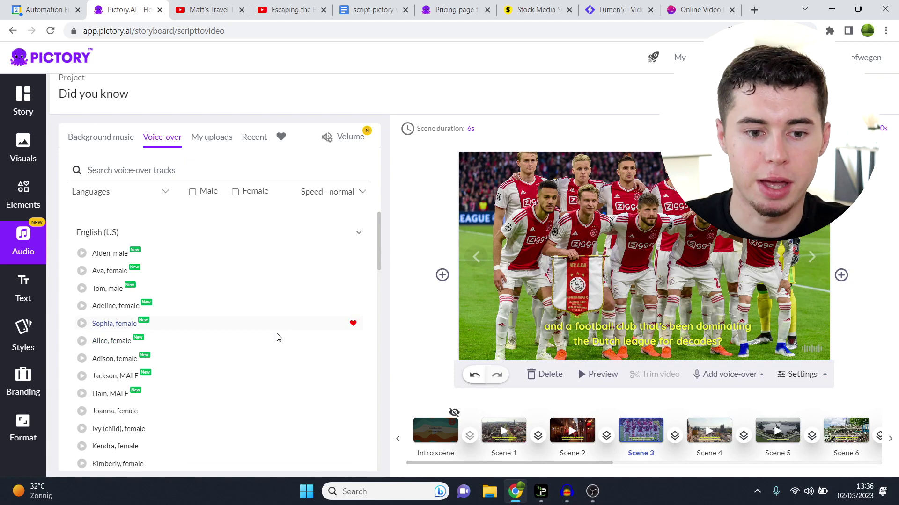
{"action": "scroll", "coordinate": [290, 370], "scroll_direction": "down", "scroll_amount": 15}
{"action": "scroll", "coordinate": [290, 391], "scroll_direction": "down", "scroll_amount": 10}
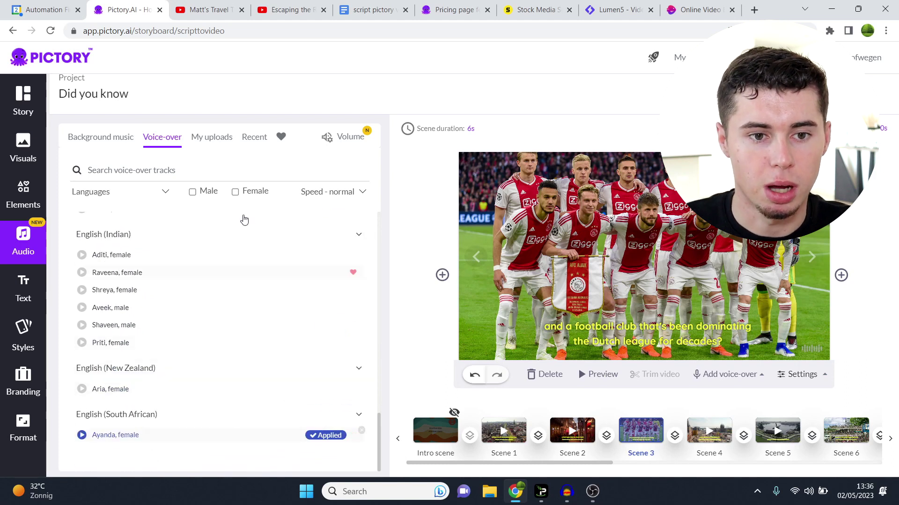
{"action": "scroll", "coordinate": [238, 278], "scroll_direction": "up", "scroll_amount": 2}
{"action": "scroll", "coordinate": [238, 277], "scroll_direction": "up", "scroll_amount": 20}
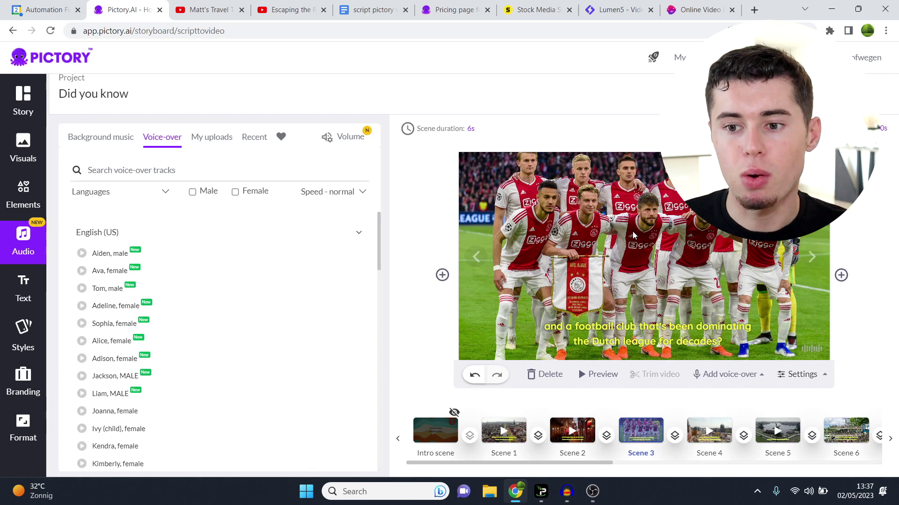
- Confirm 1080p resolution and 16:9 Landscape format, then go to the subscription plans page
{"action": "left_click", "coordinate": [23, 426]}
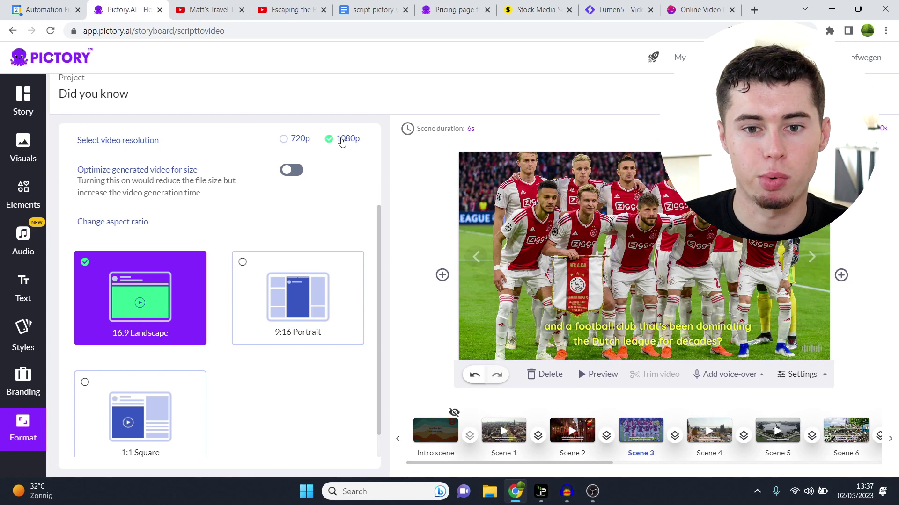
{"action": "mouse_move", "coordinate": [868, 57]}
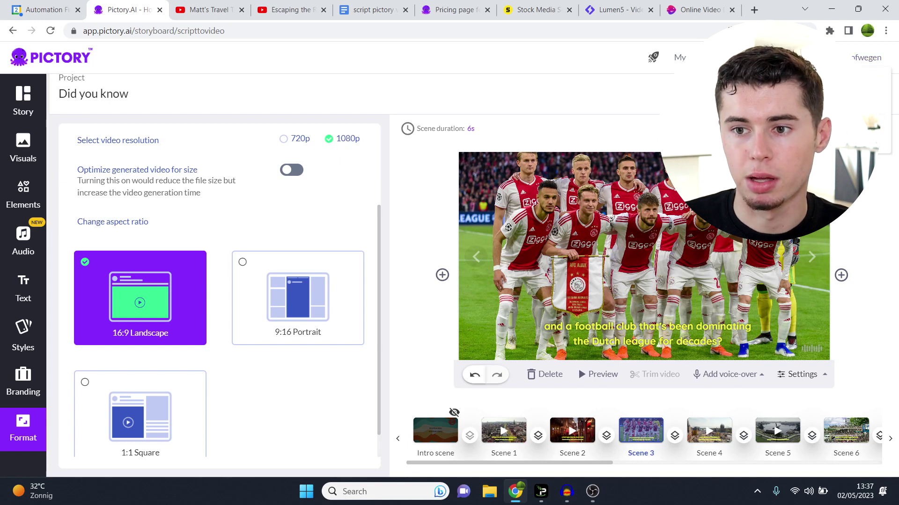
{"action": "left_click", "coordinate": [805, 108]}
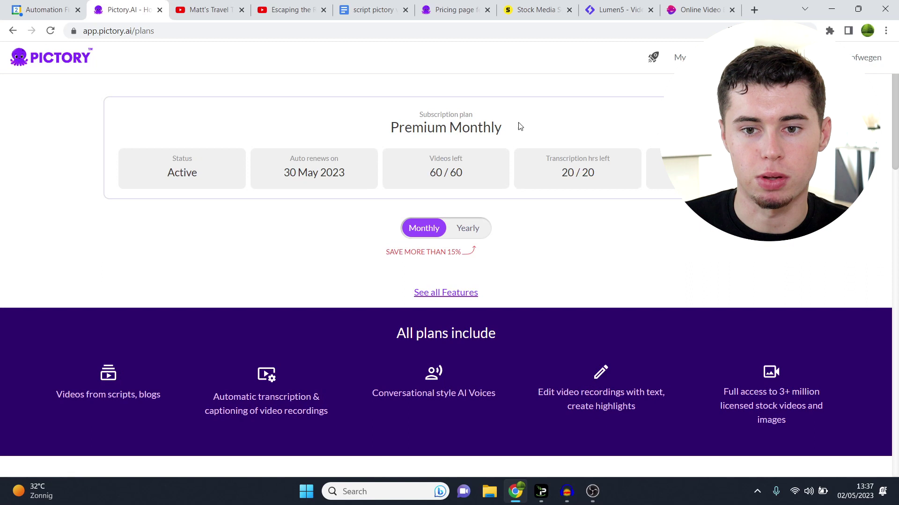